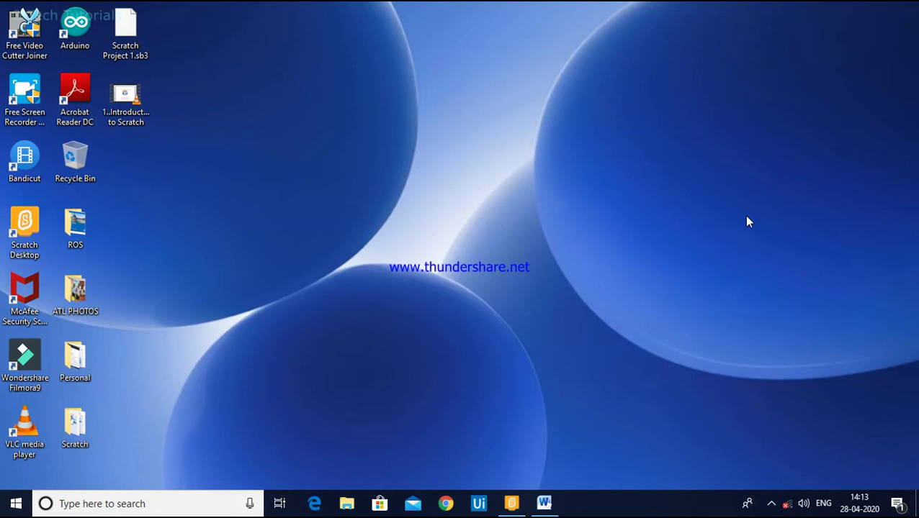
- Switch to the Scratch Course document in Word and review the notes on programs, programming languages and sprites
click(544, 503)
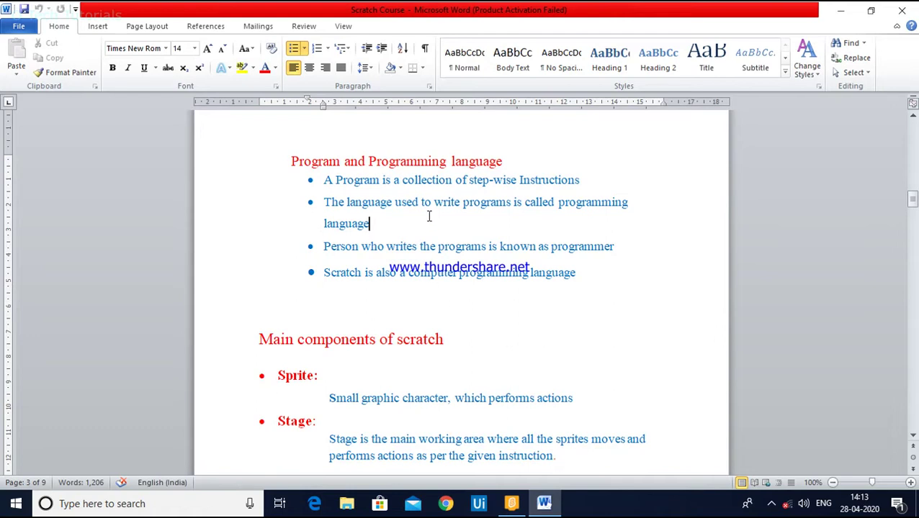
click(385, 181)
click(417, 249)
drag(418, 253, 420, 274)
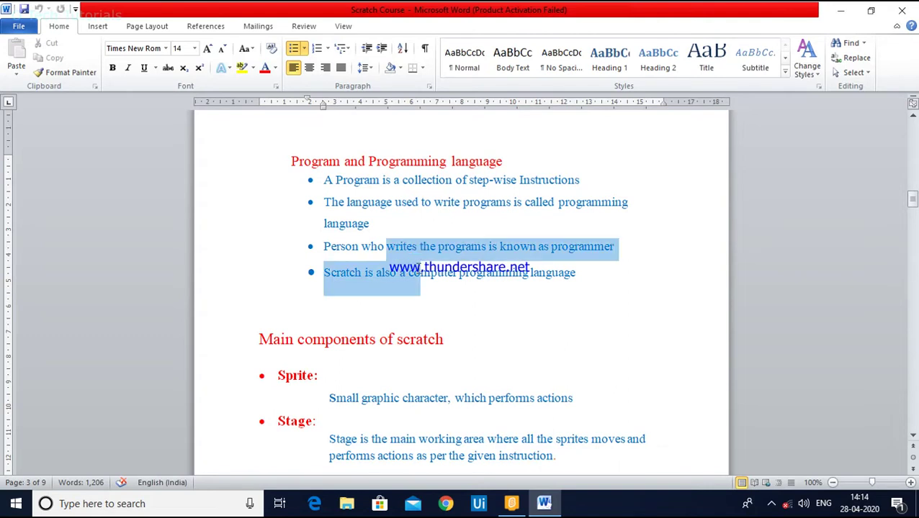
click(421, 272)
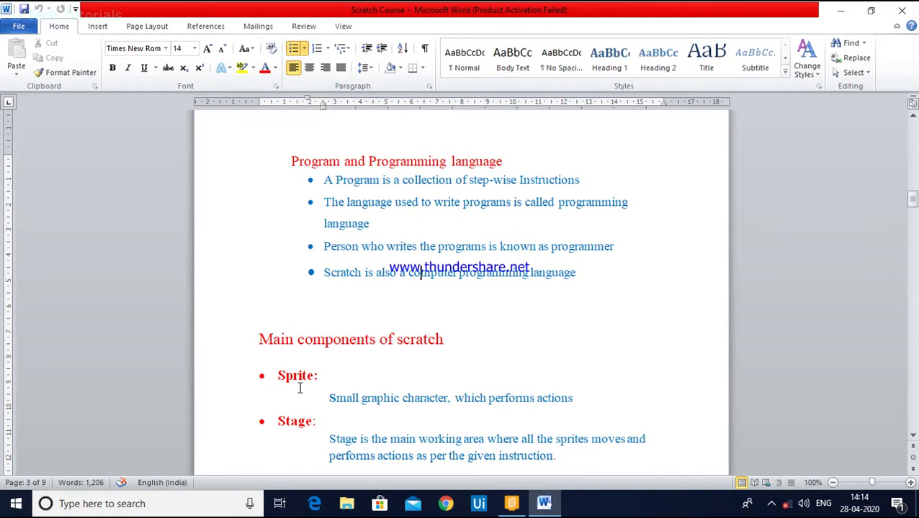
click(355, 399)
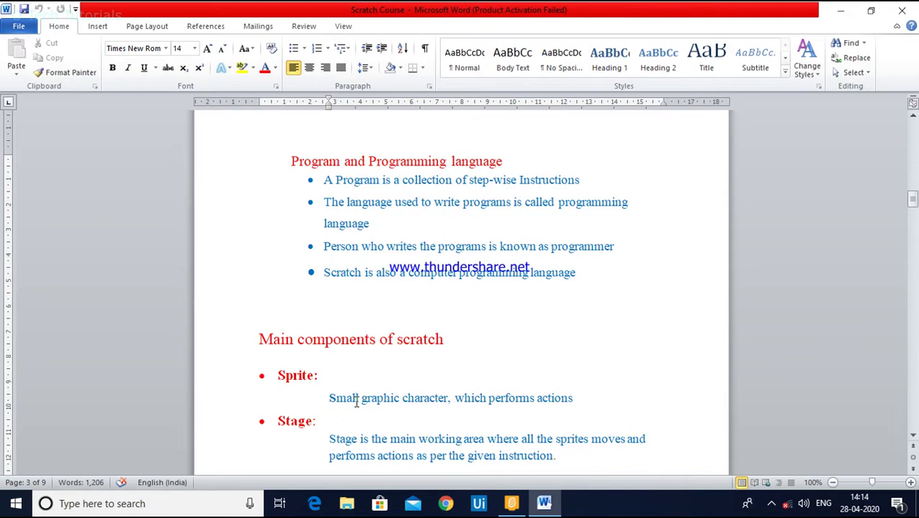
- Compare the sprites and stage in Scratch Desktop with the Sprite and Stage definitions in the Word notes, ending in Scratch
click(510, 506)
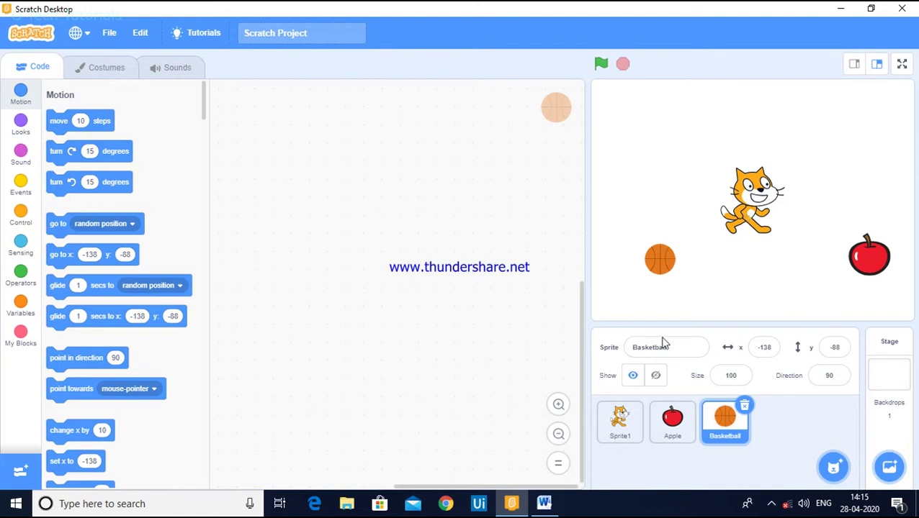
click(544, 506)
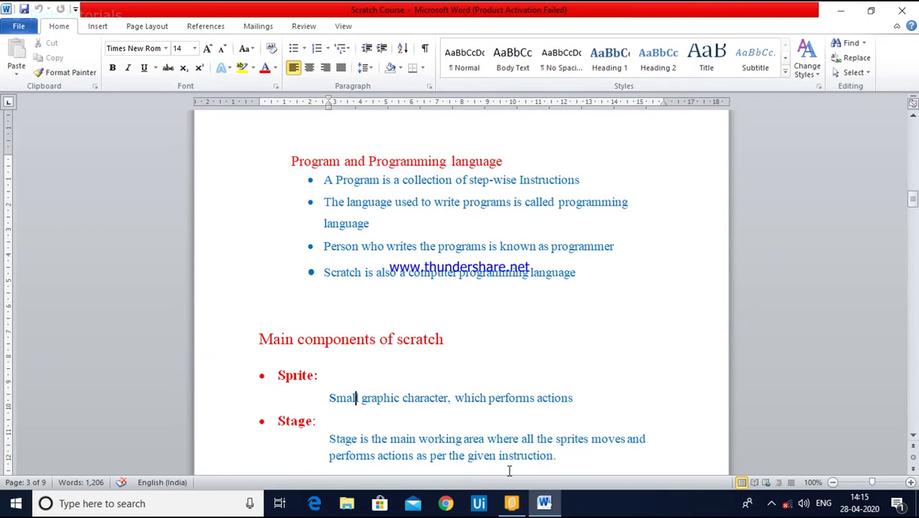
click(509, 507)
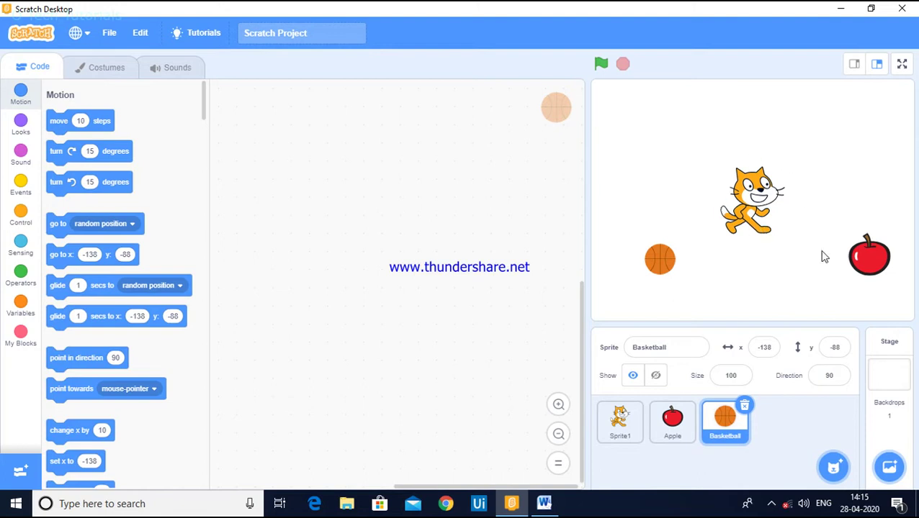
- Set the Basketball sprite's position to x 0 and y 0
click(756, 347)
click(828, 348)
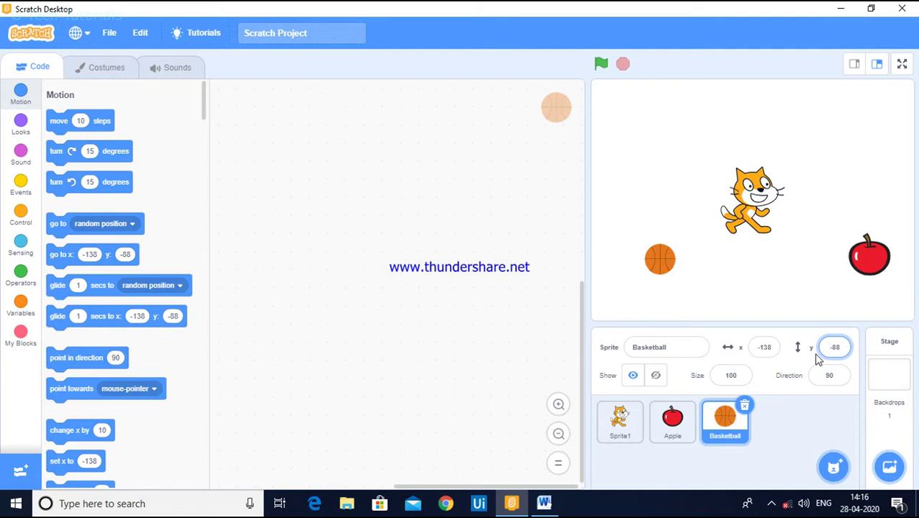
click(764, 348)
double_click(765, 348)
text(0)
click(834, 348)
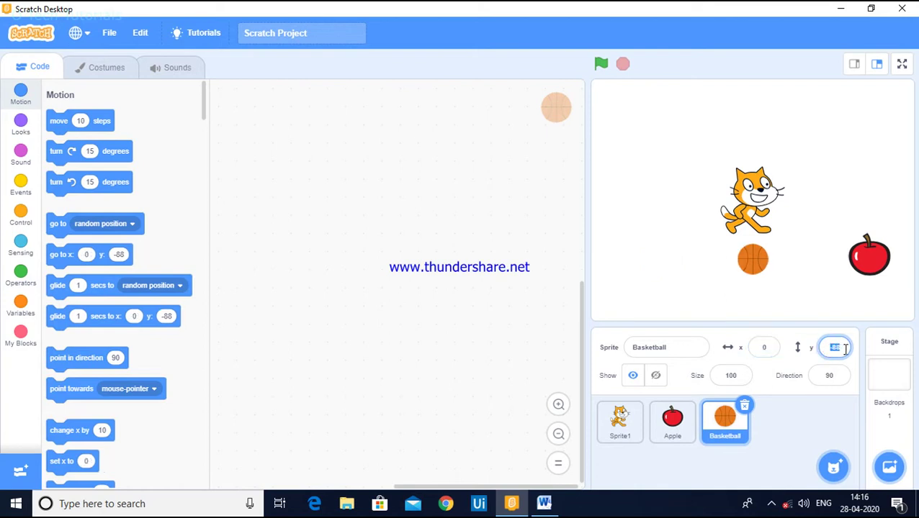
text(0)
click(763, 348)
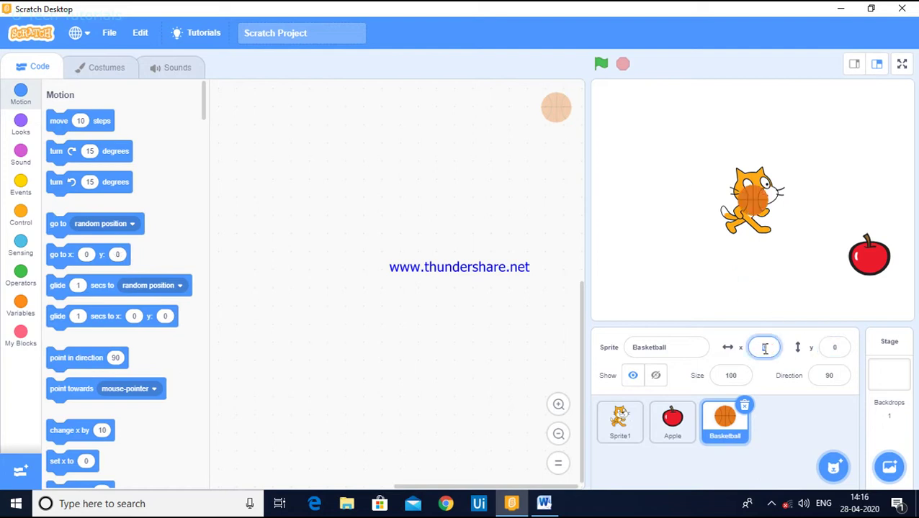
- Select Sprite1 and set its position to x 40 and y 40
click(629, 434)
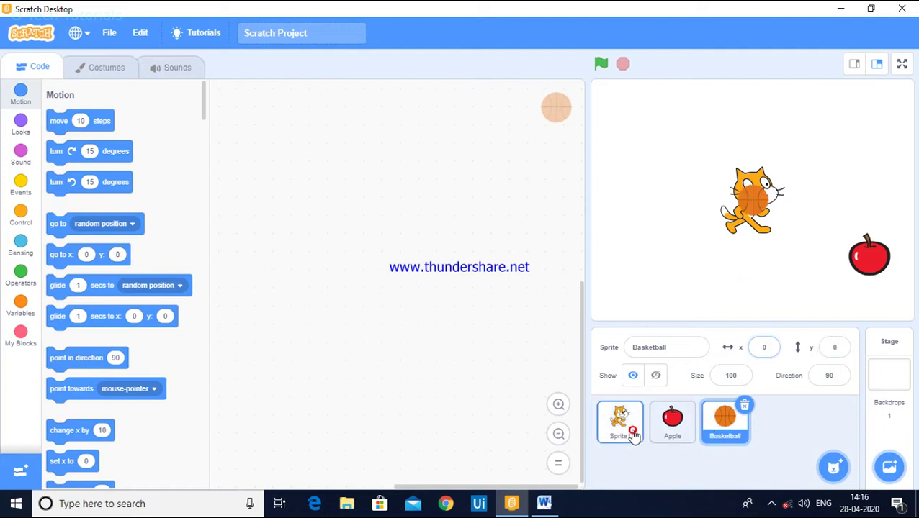
click(762, 347)
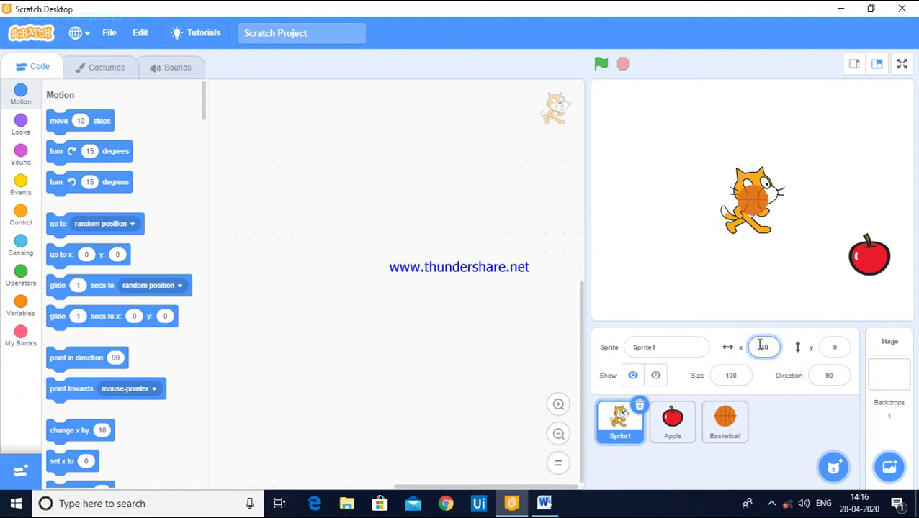
click(828, 347)
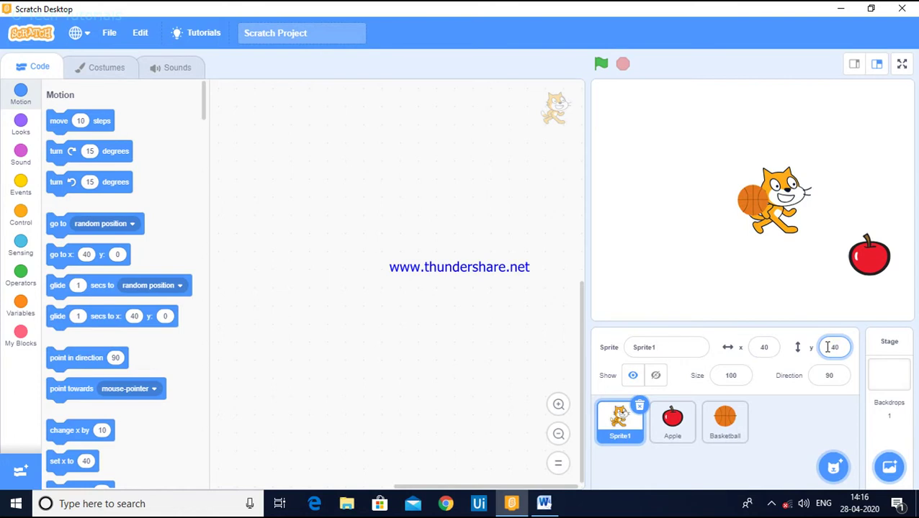
- Set Sprite1's position to x 80 and y 80
click(767, 347)
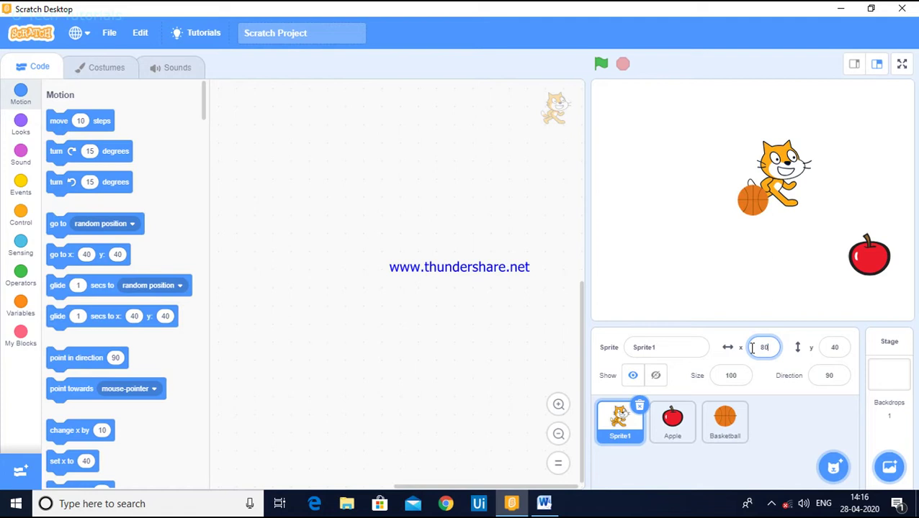
click(828, 349)
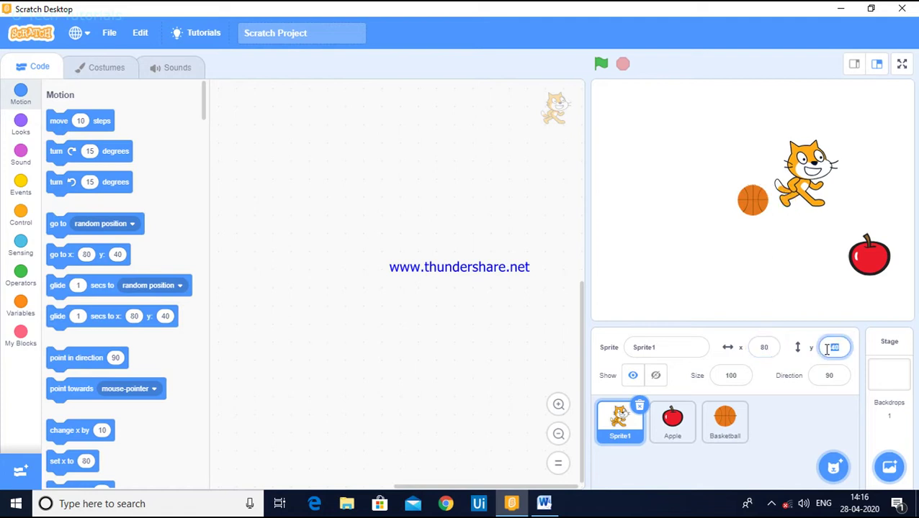
text(80)
click(783, 375)
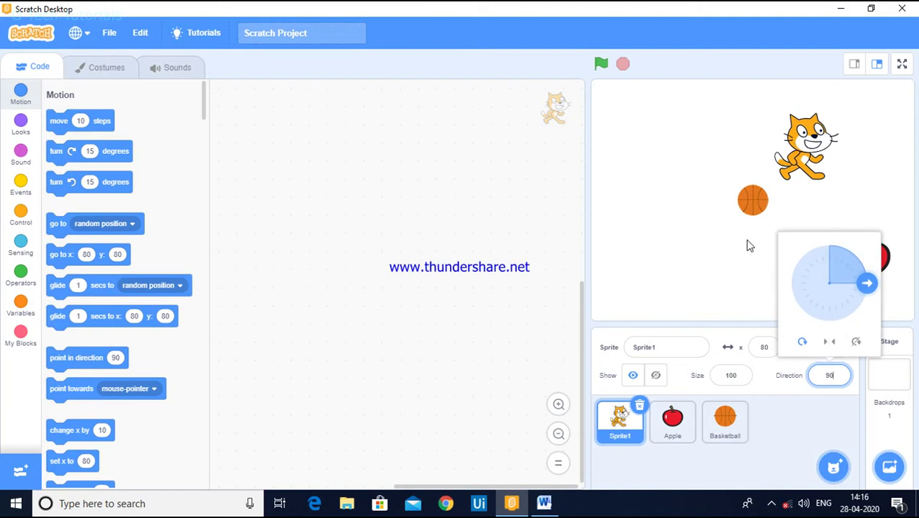
click(705, 272)
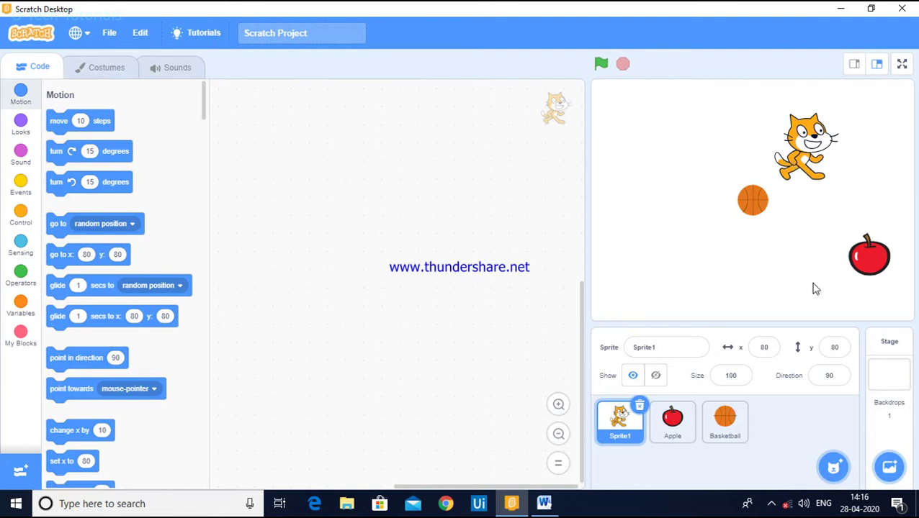
click(764, 349)
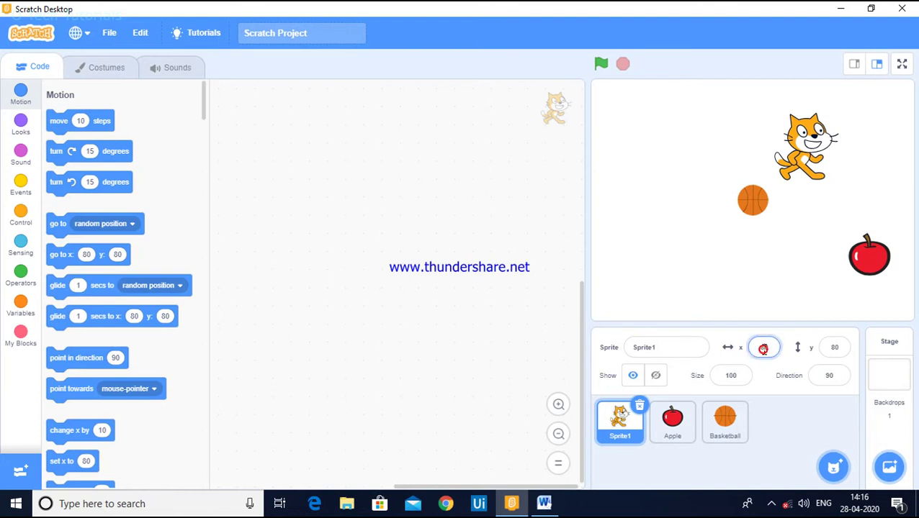
click(835, 347)
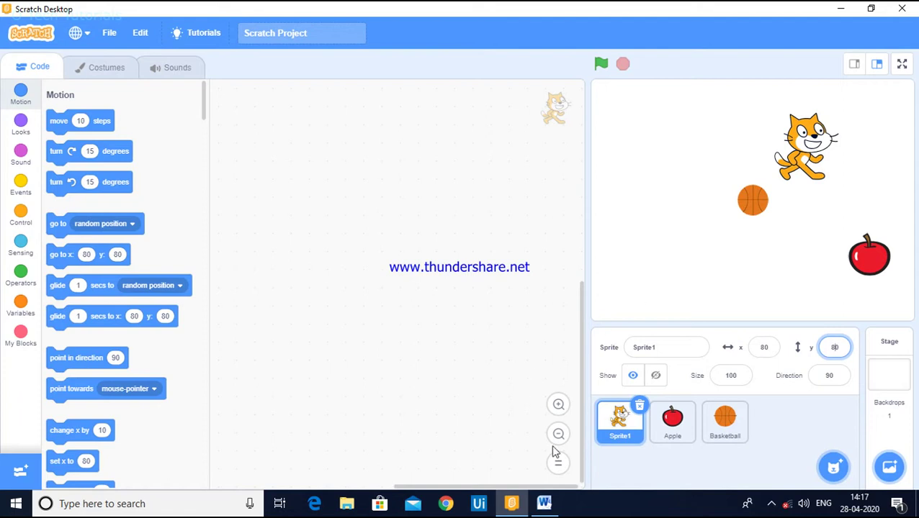
- Review the Sprite list notes in the Word document, checking them against the sprite thumbnails in Scratch Desktop
click(545, 505)
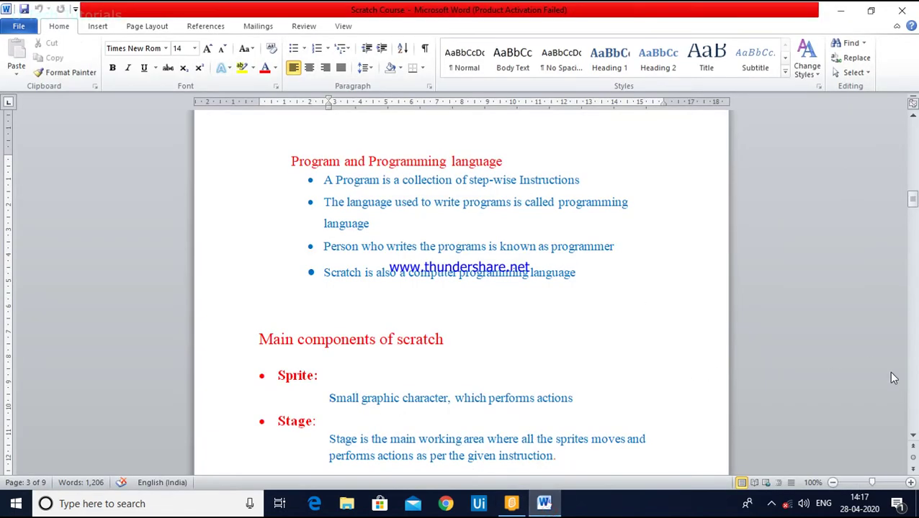
click(909, 409)
click(909, 408)
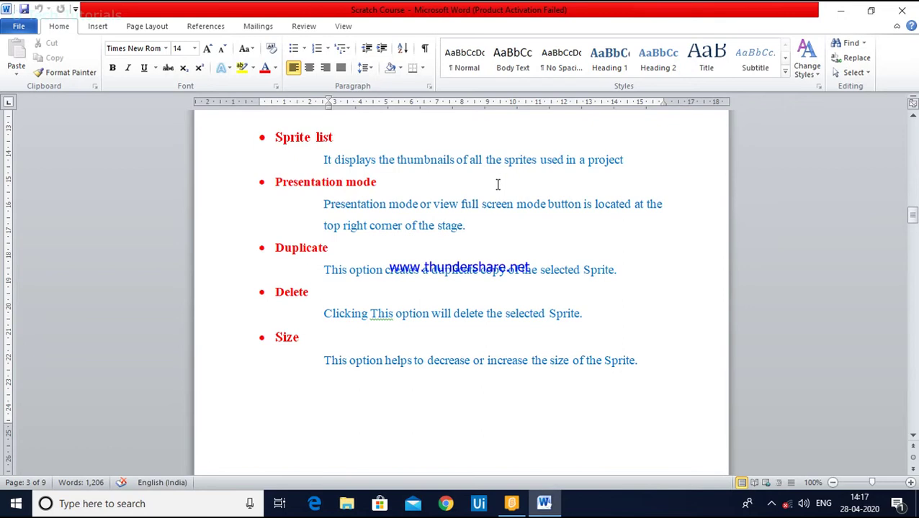
click(515, 506)
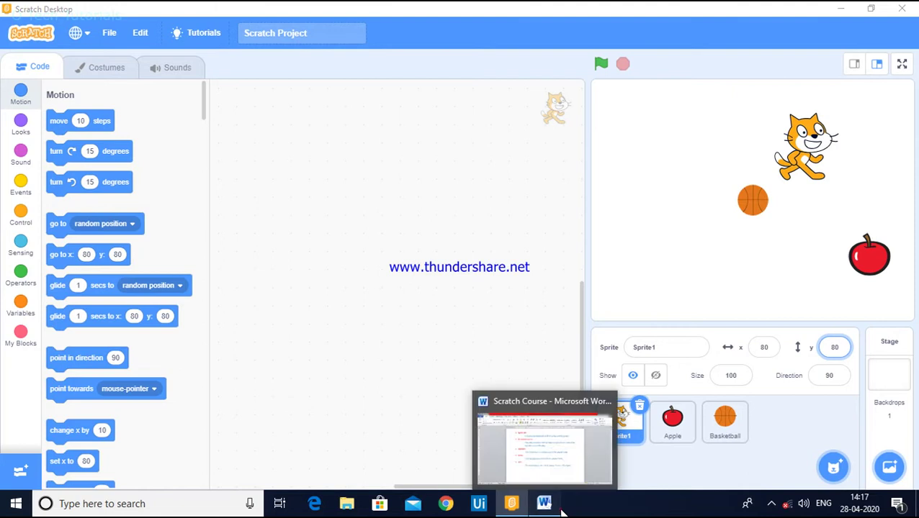
click(537, 449)
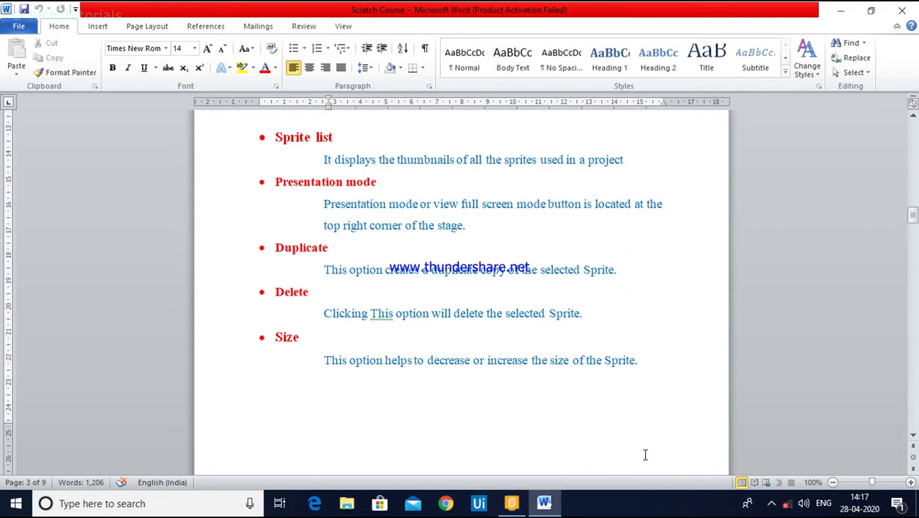
- Switch to Scratch Desktop and view the stage in full-screen presentation mode twice, returning to the editor each time
click(511, 503)
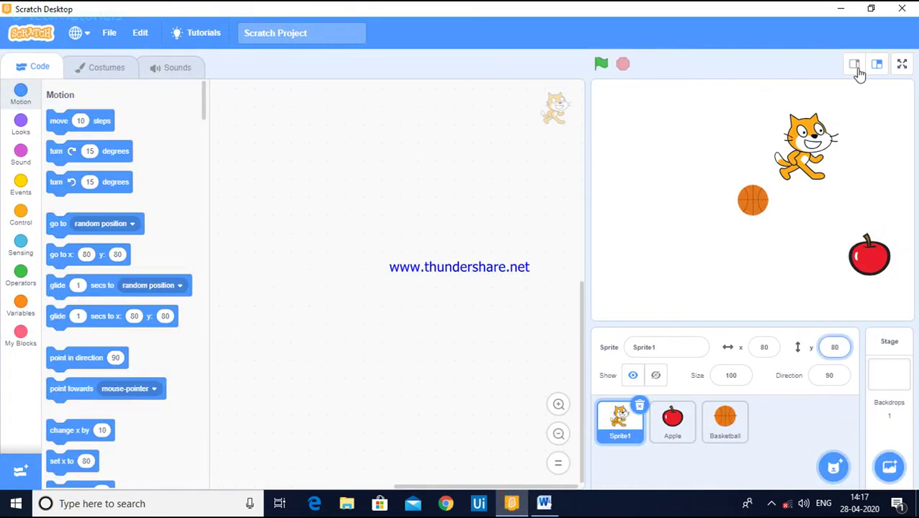
click(903, 64)
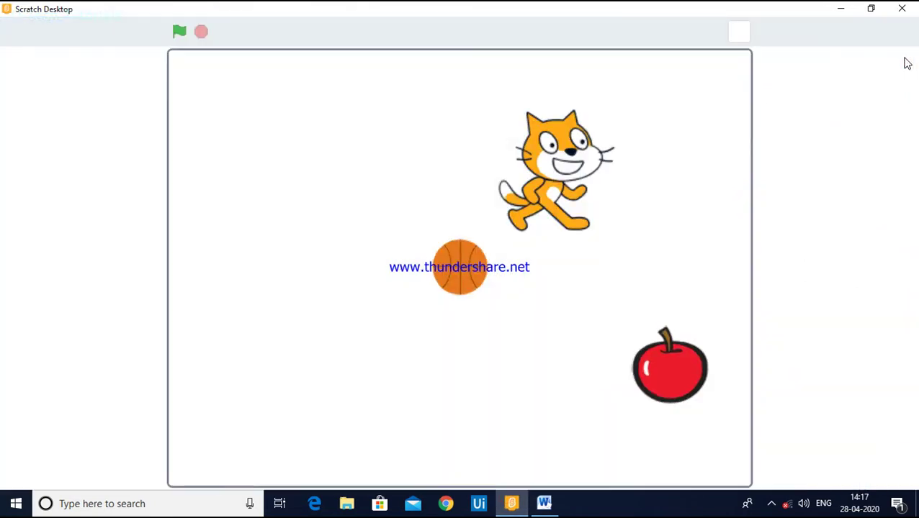
click(740, 33)
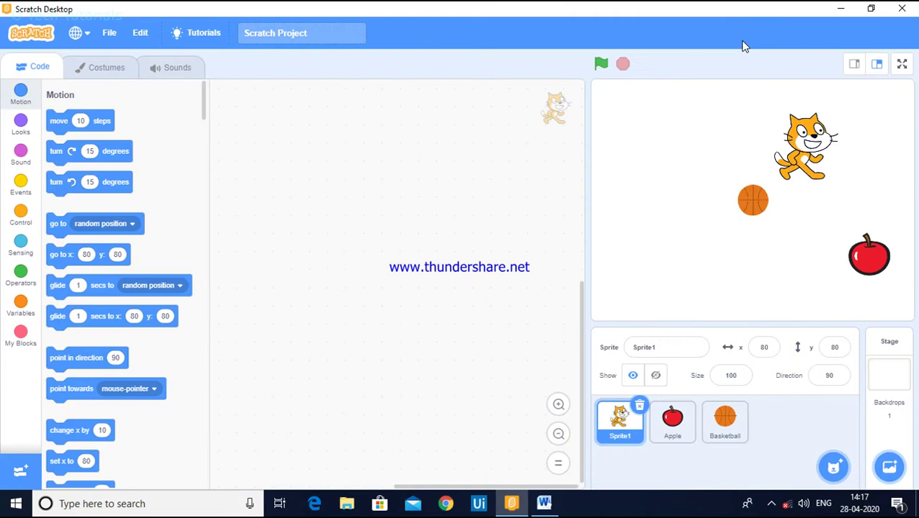
click(901, 66)
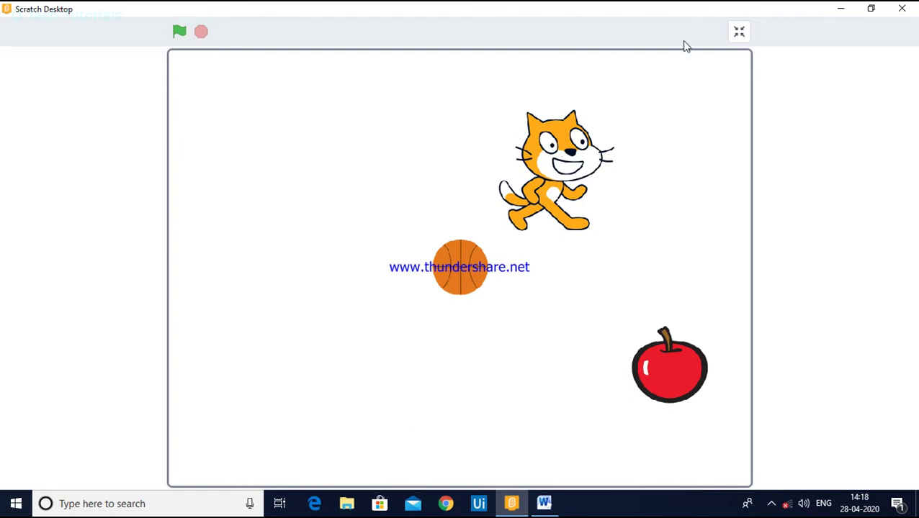
click(739, 35)
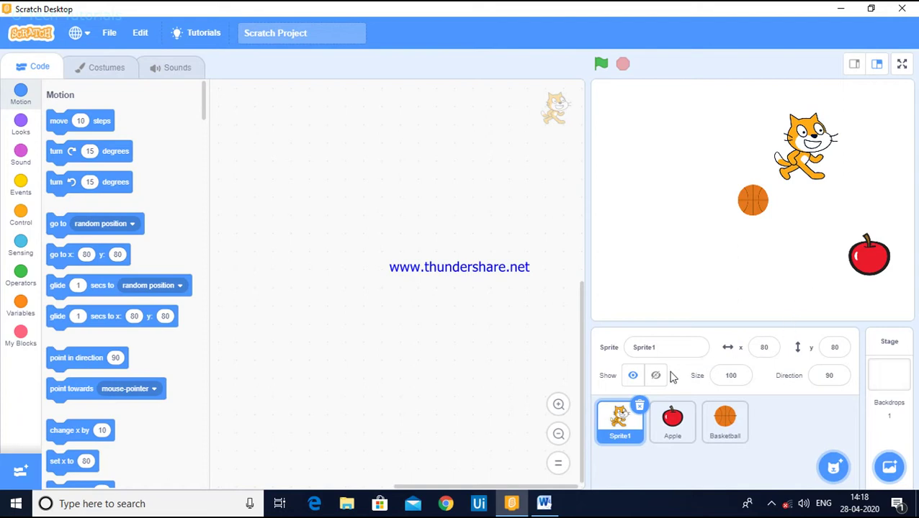
- Read the Duplicate option's description in the Word notes and return to Scratch Desktop
click(537, 442)
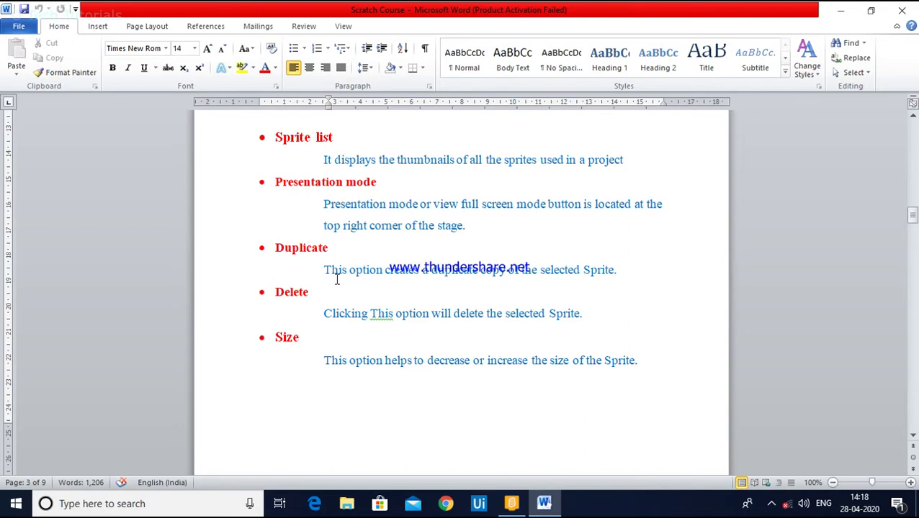
mouse_move(513, 504)
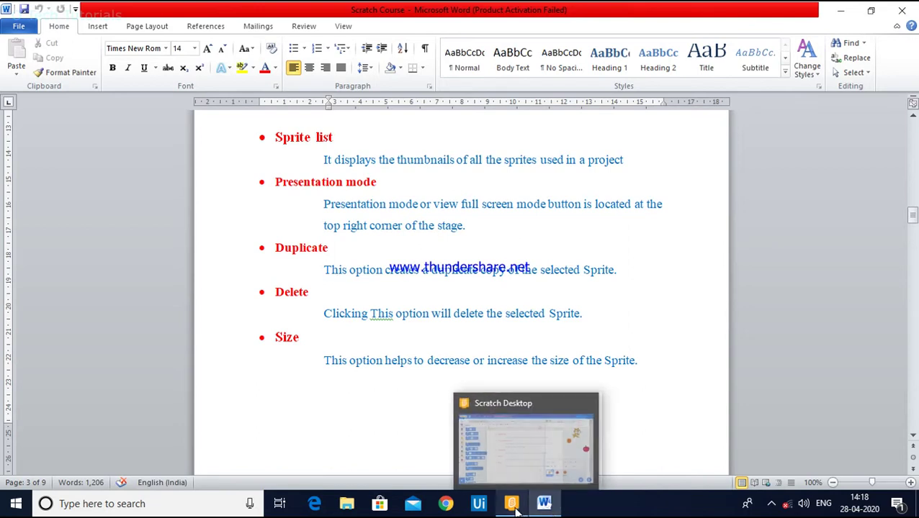
click(518, 461)
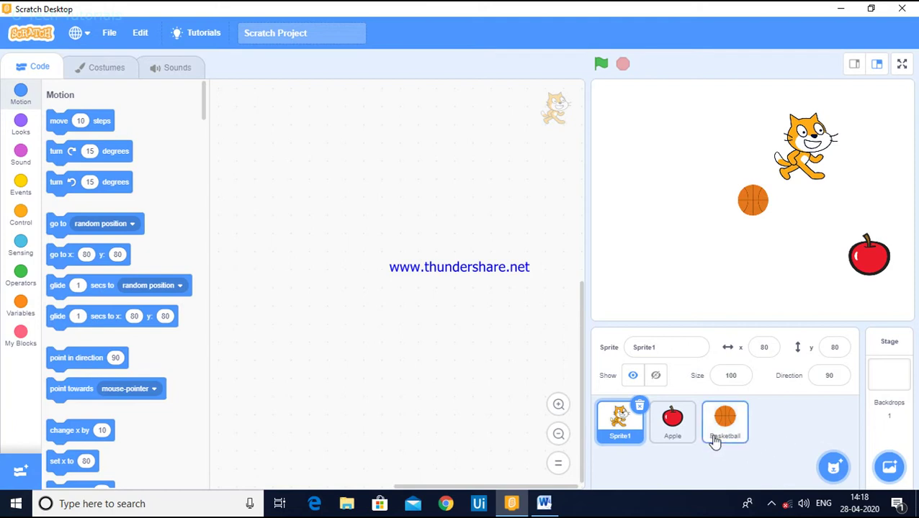
- Duplicate Sprite1 and place the copy on the stage beside the original at about x -47, y 85
right_click(631, 437)
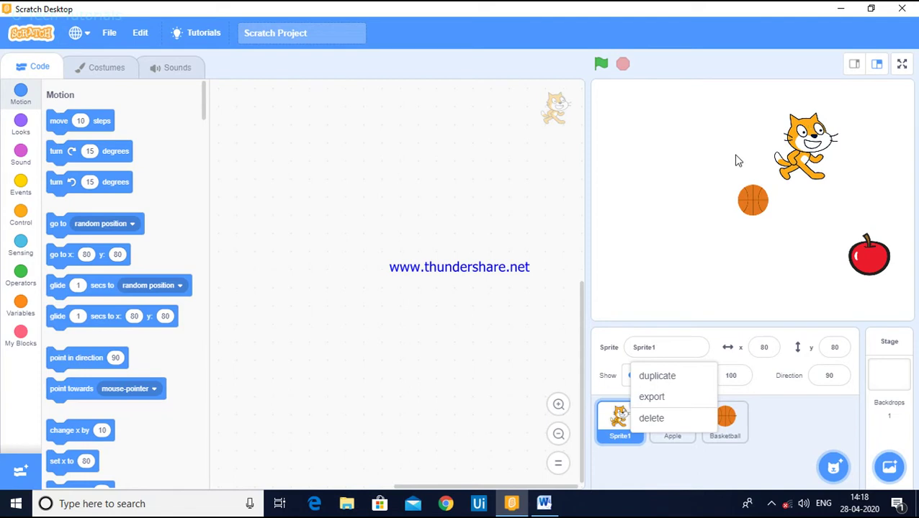
click(702, 385)
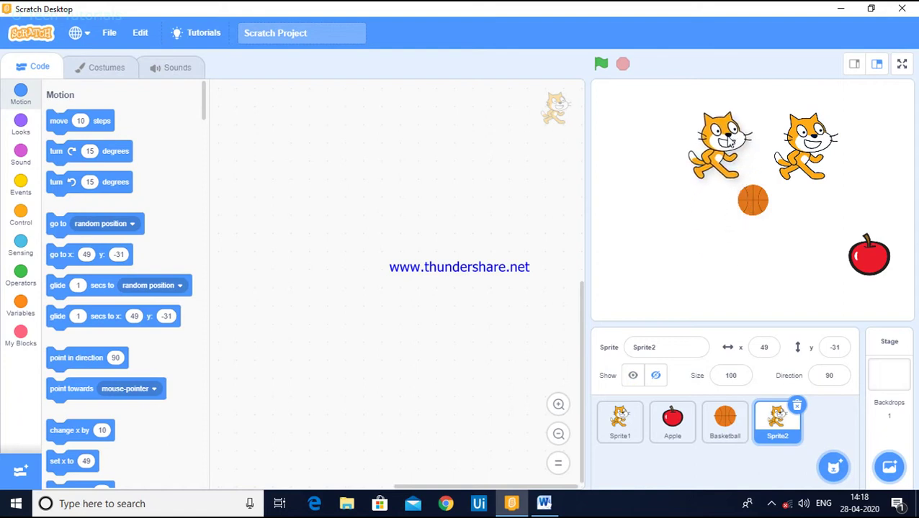
click(730, 142)
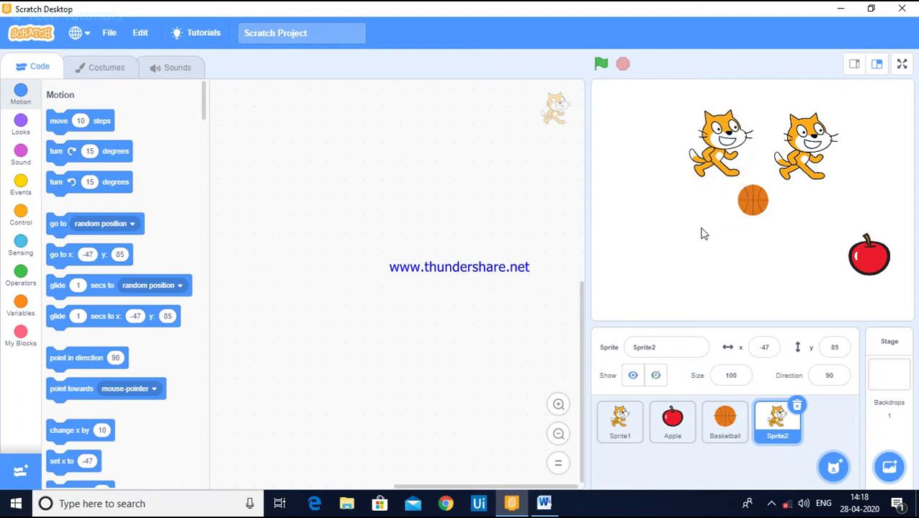
- Check the options available for Sprite1 and Sprite2, and delete the duplicated cat, Sprite2, from the sprite list
right_click(641, 432)
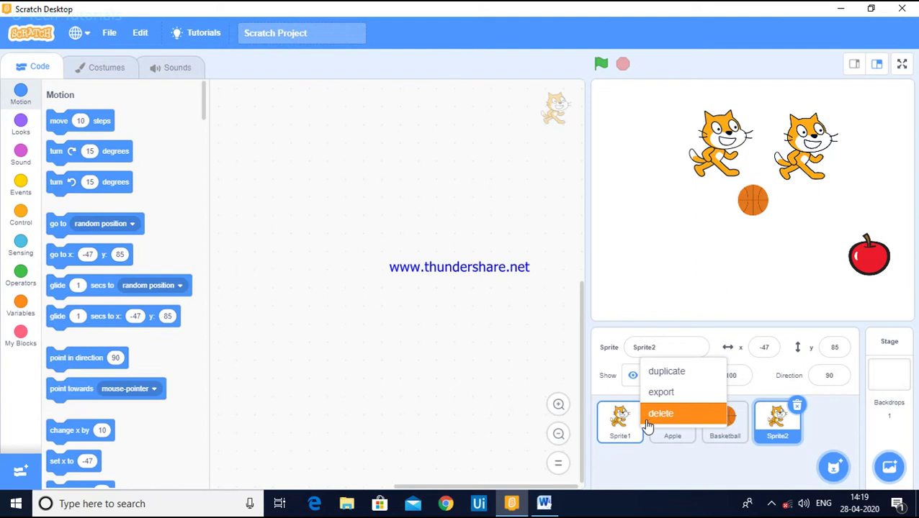
click(693, 245)
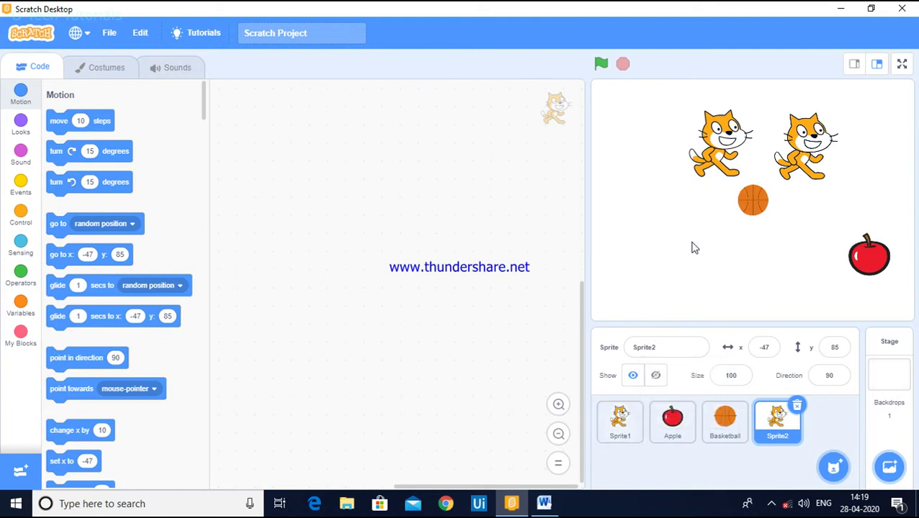
right_click(777, 423)
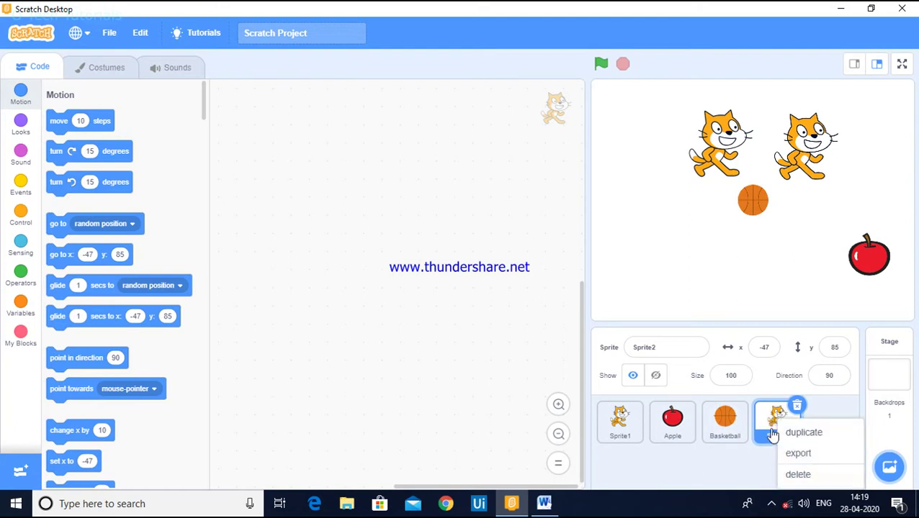
click(772, 460)
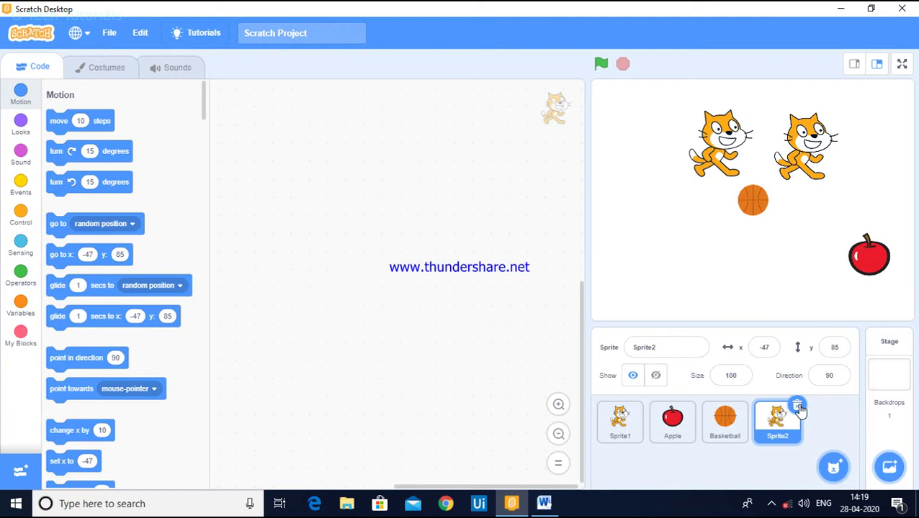
click(797, 407)
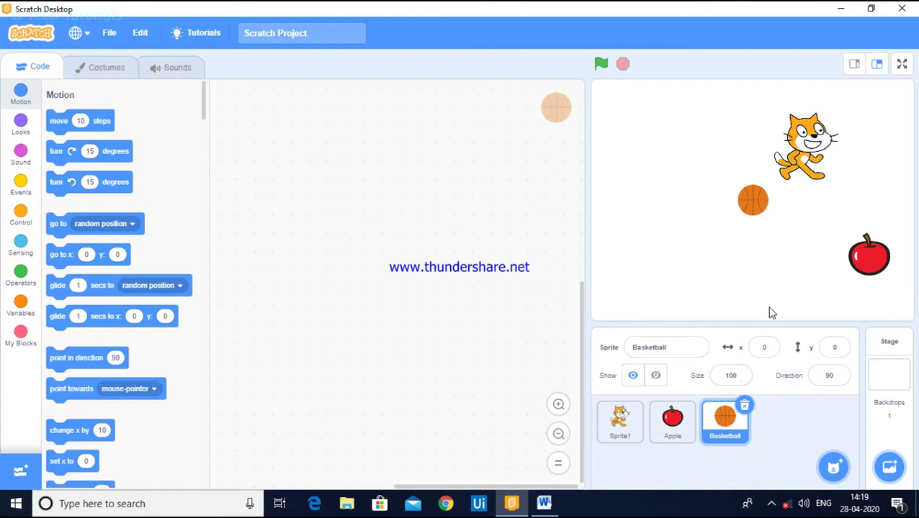
- Set the Basketball sprite's size to 50
click(736, 378)
double_click(731, 375)
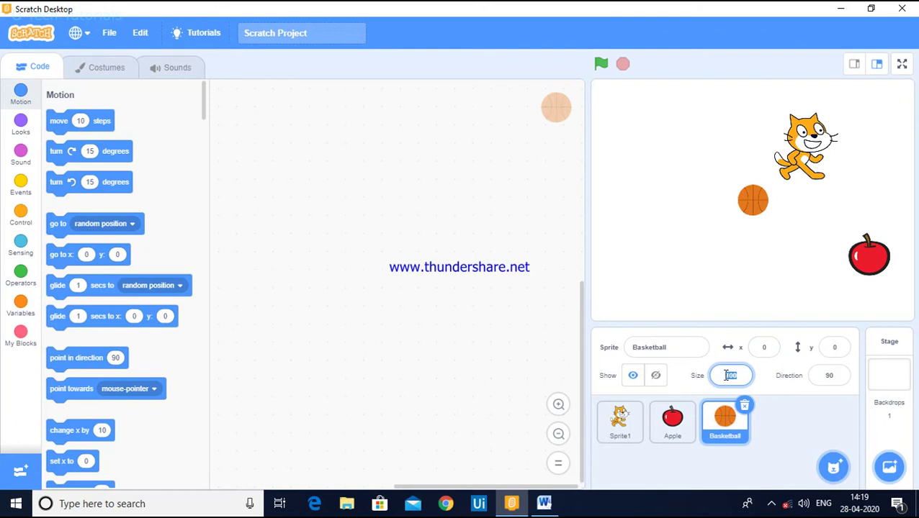
text(50)
click(759, 268)
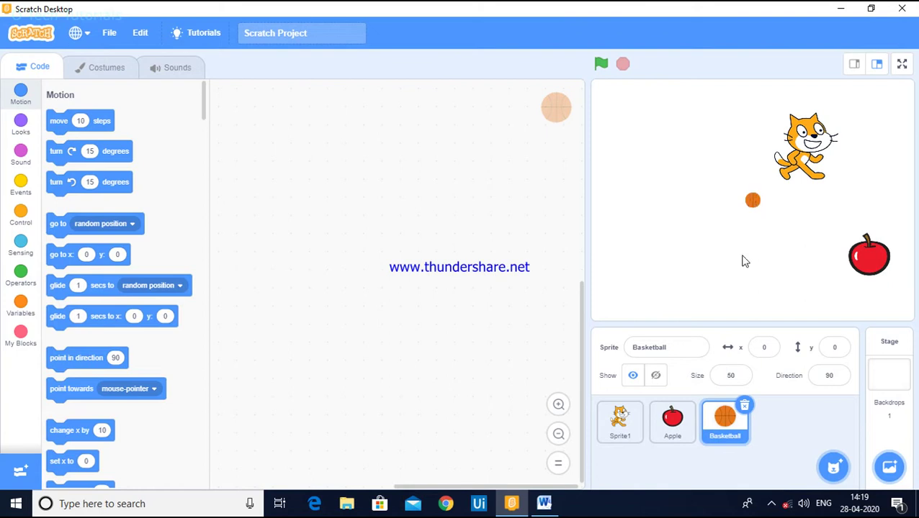
- Try Sprite1 at size 50 and restore its size to 100
click(635, 429)
click(739, 377)
double_click(722, 379)
text(50)
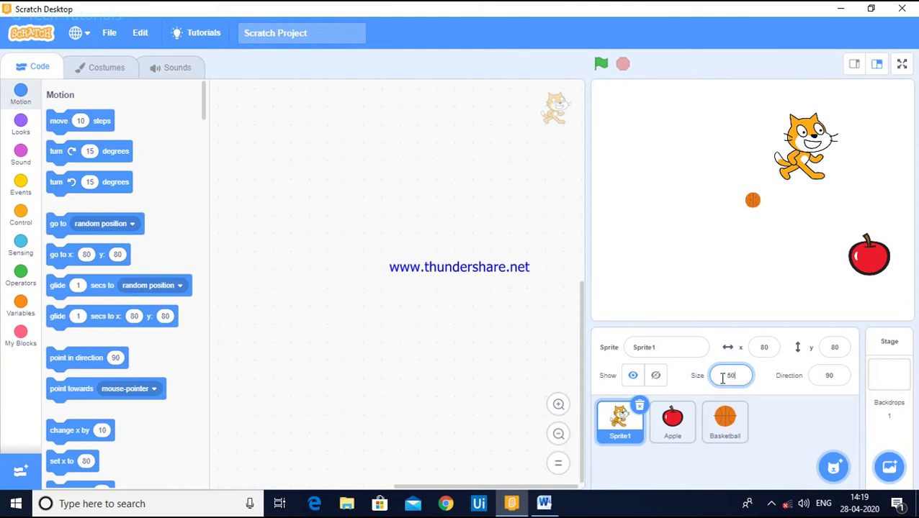
click(777, 232)
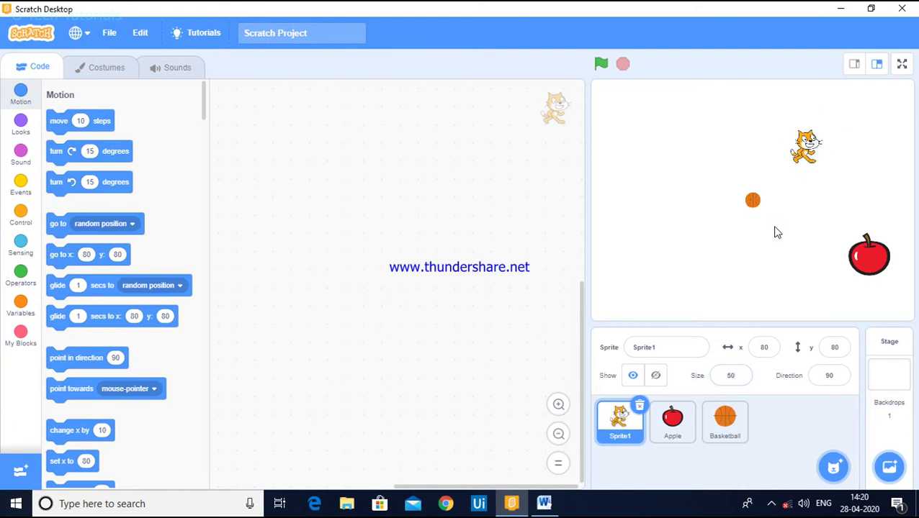
click(751, 375)
text(100)
click(810, 272)
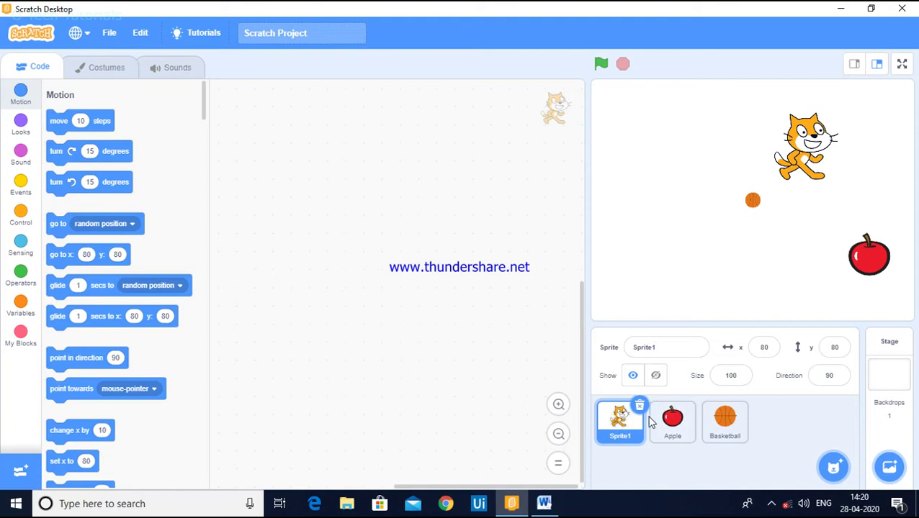
- Select the Apple sprite and set its size to 120
click(686, 430)
click(741, 377)
double_click(740, 377)
text(120)
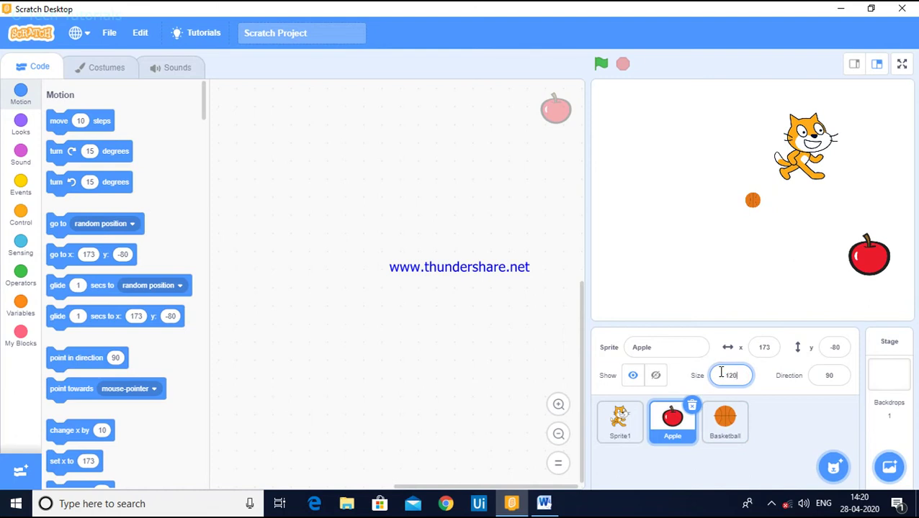
click(763, 278)
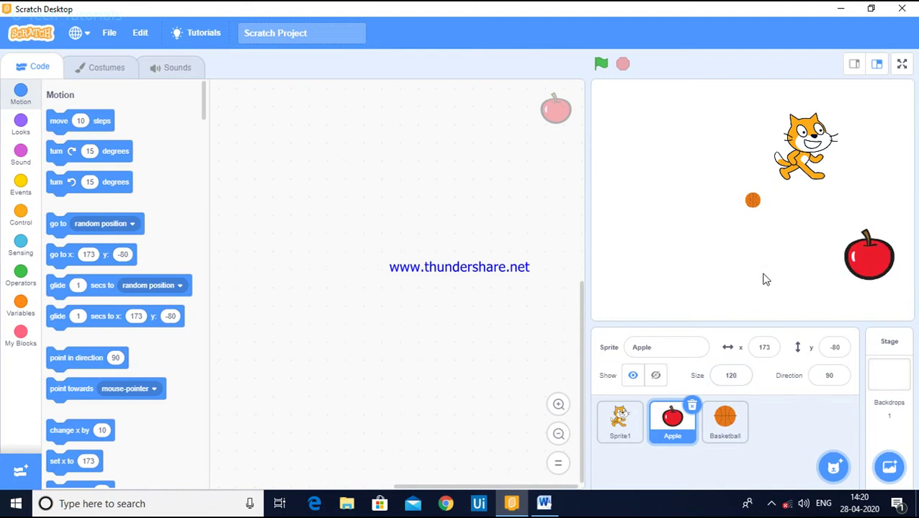
- Enlarge the Apple sprite to size 200
click(739, 384)
double_click(729, 379)
text(200)
click(683, 229)
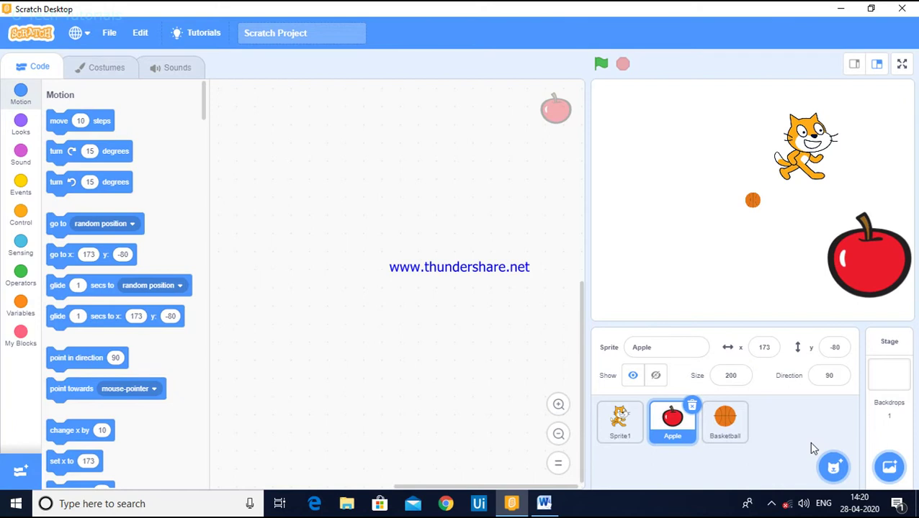
- Browse the Animals, People, Music and Sports categories of the sprite library and add the Soccer Ball sprite
mouse_move(834, 466)
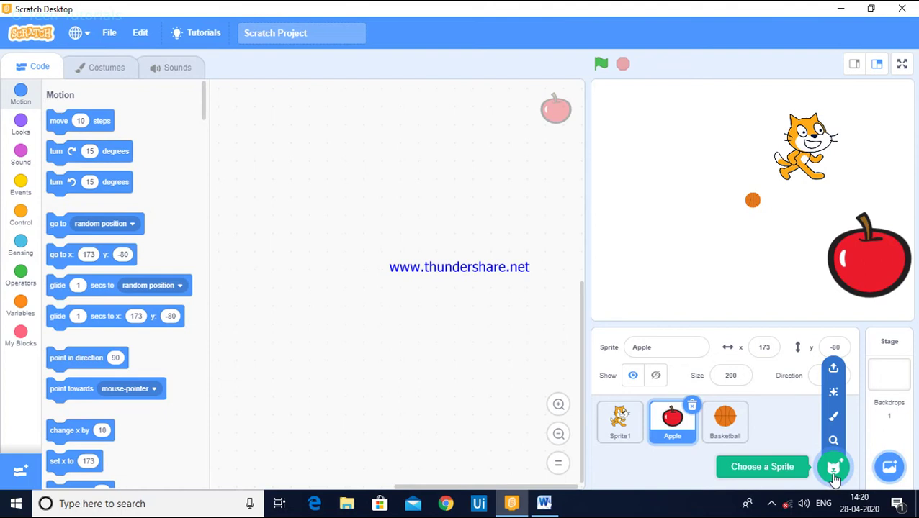
click(834, 469)
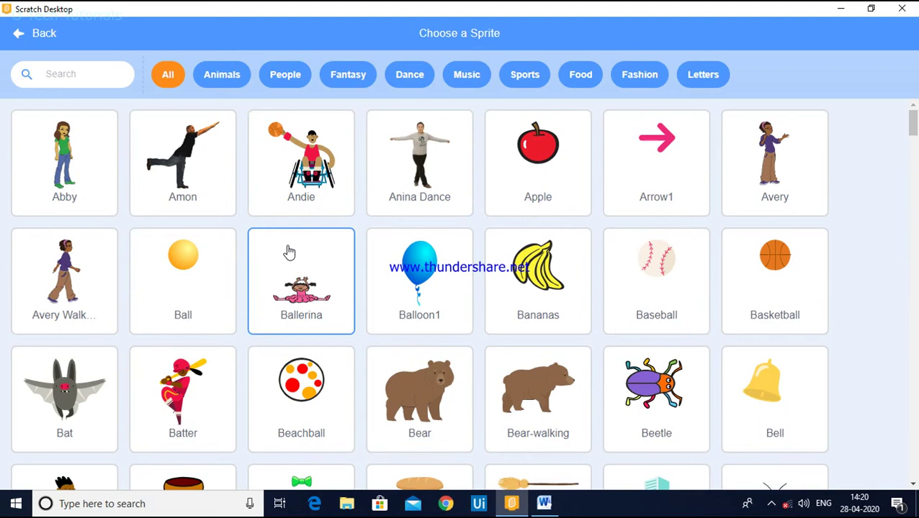
click(230, 81)
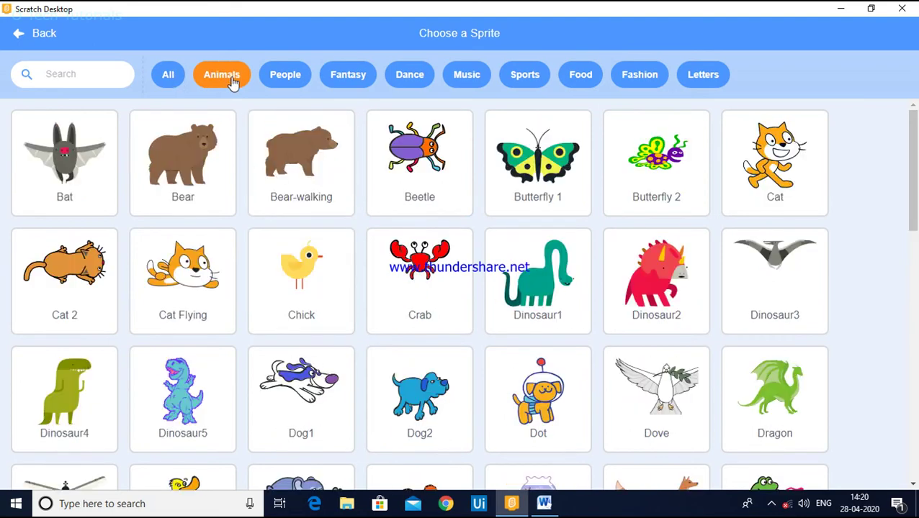
click(282, 76)
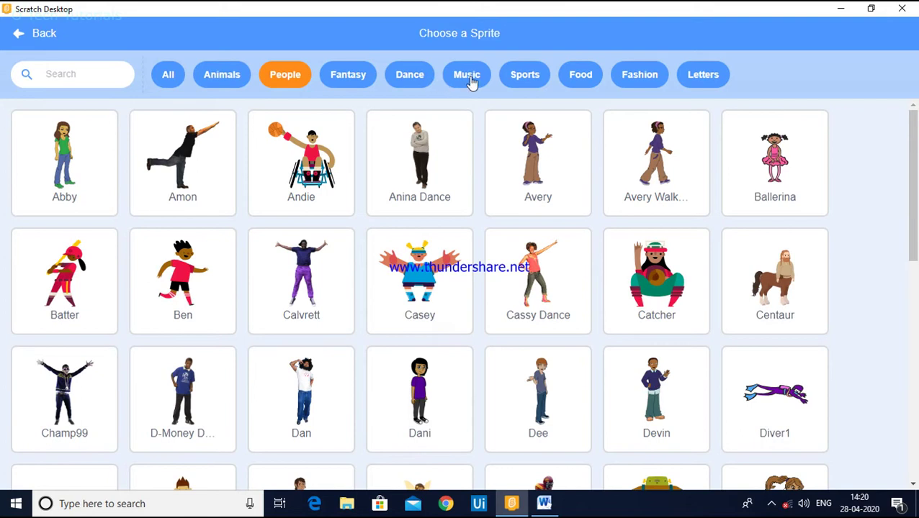
click(469, 79)
click(525, 79)
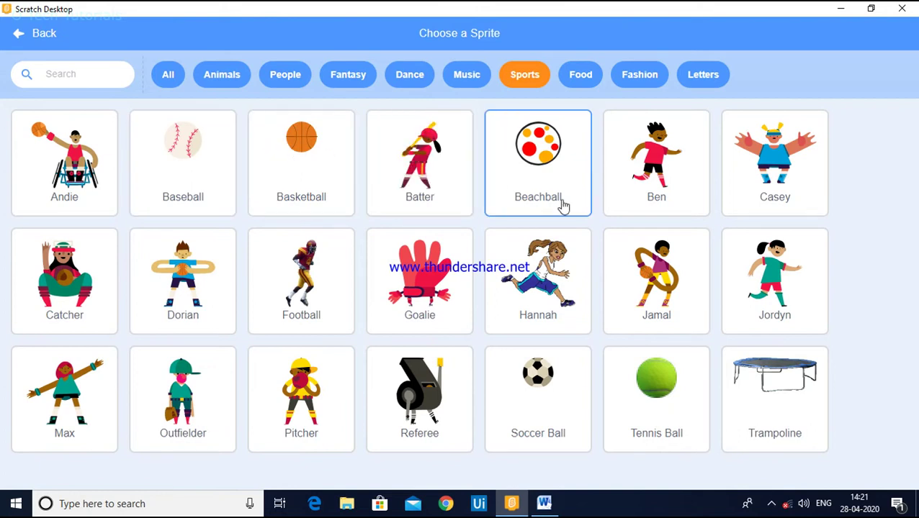
click(561, 412)
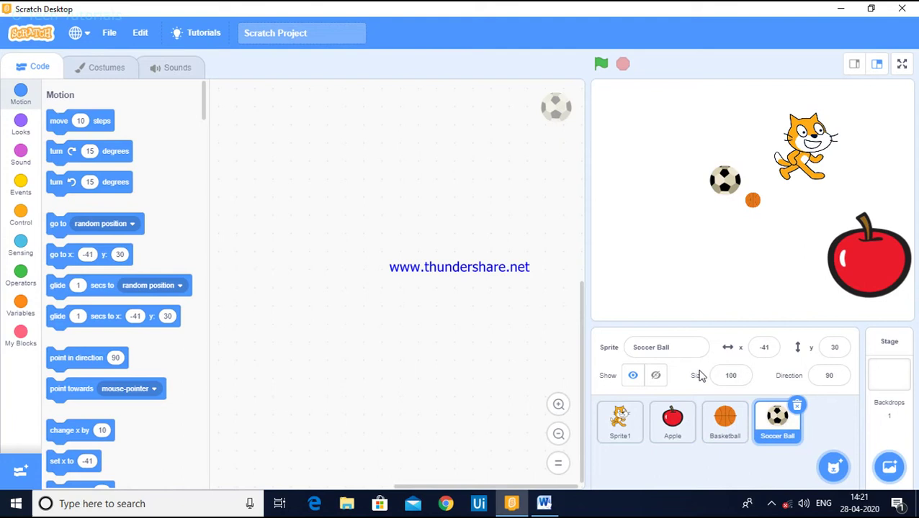
- Add the Balloon1 sprite to the project from the sprite library
click(833, 467)
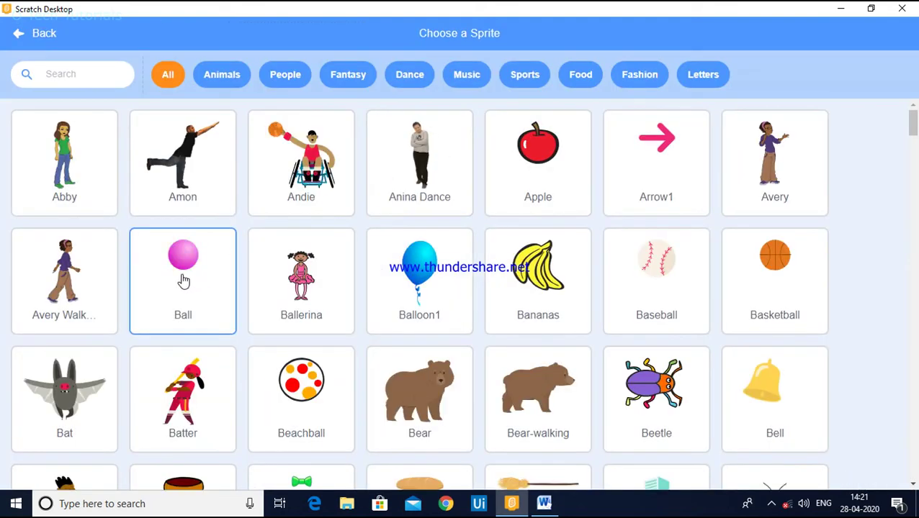
click(435, 304)
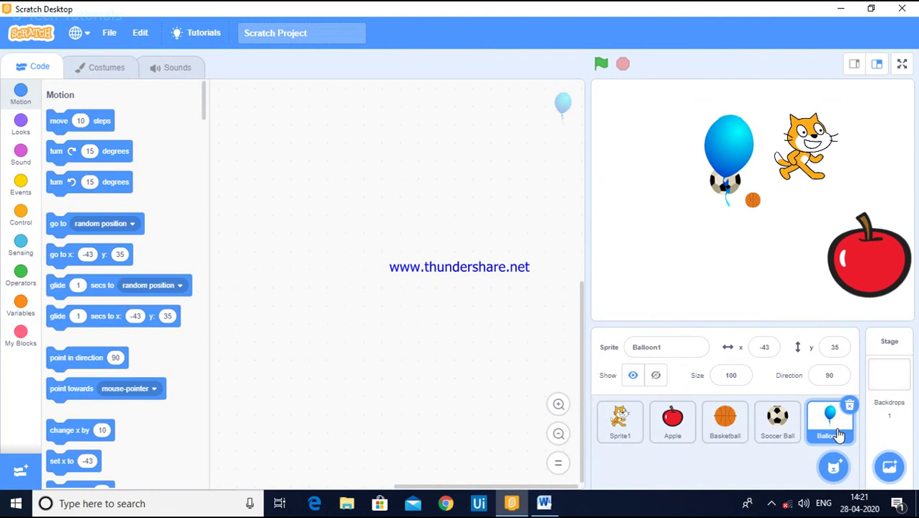
- Look over the ways to add a sprite, open the sprite library and go back to the editor
mouse_move(839, 467)
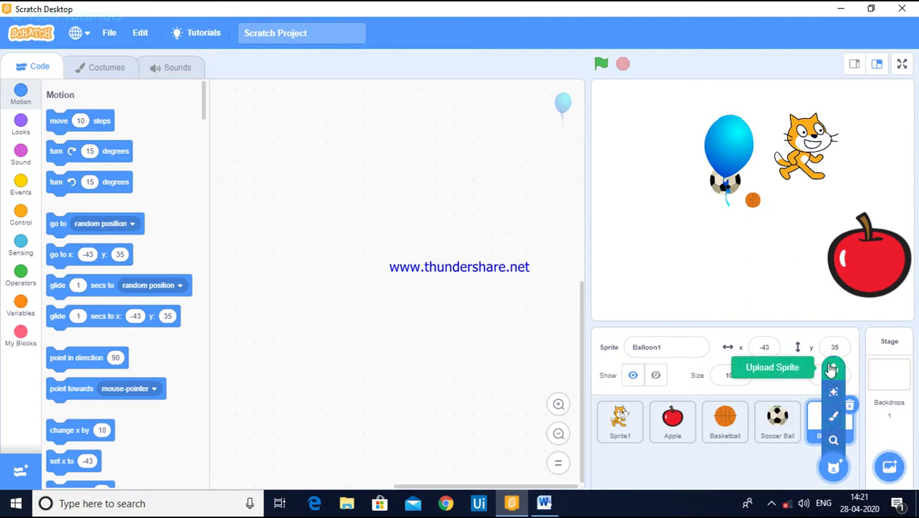
click(831, 445)
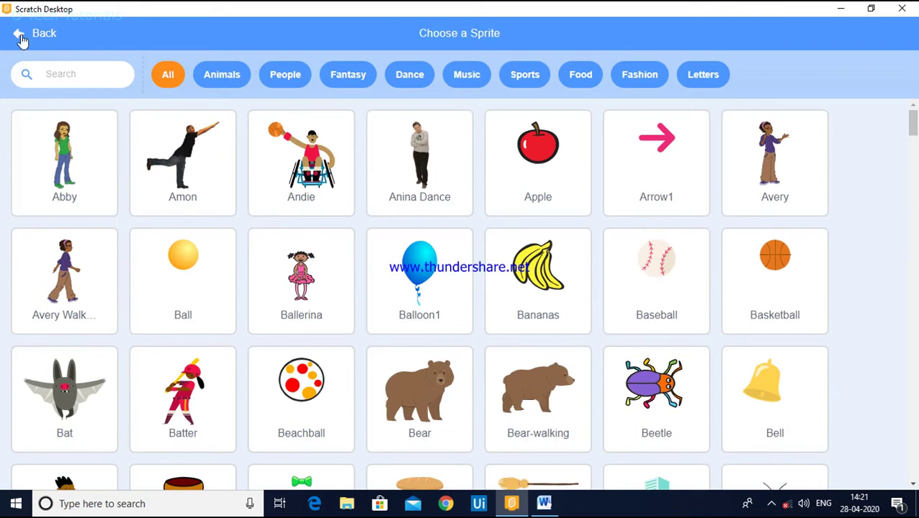
click(21, 36)
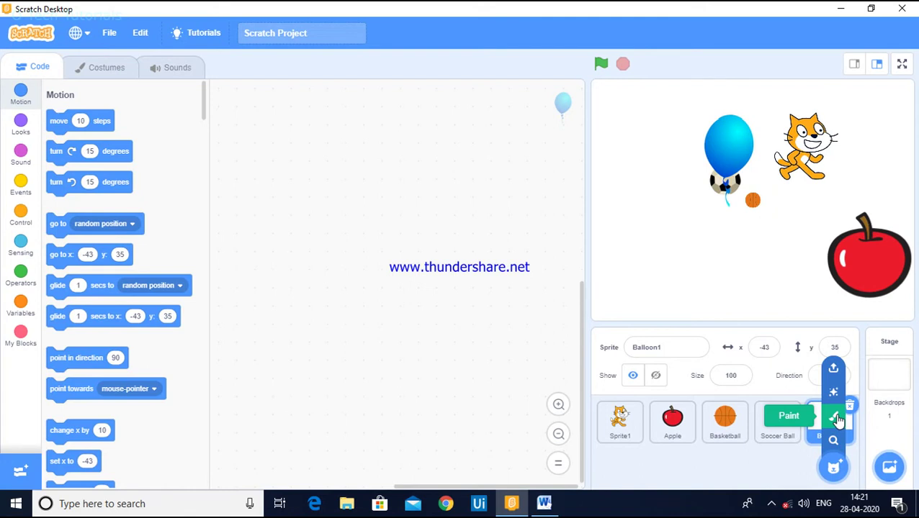
- Create a new painted sprite with a blank costume and activate the Circle tool in the costume editor
click(835, 417)
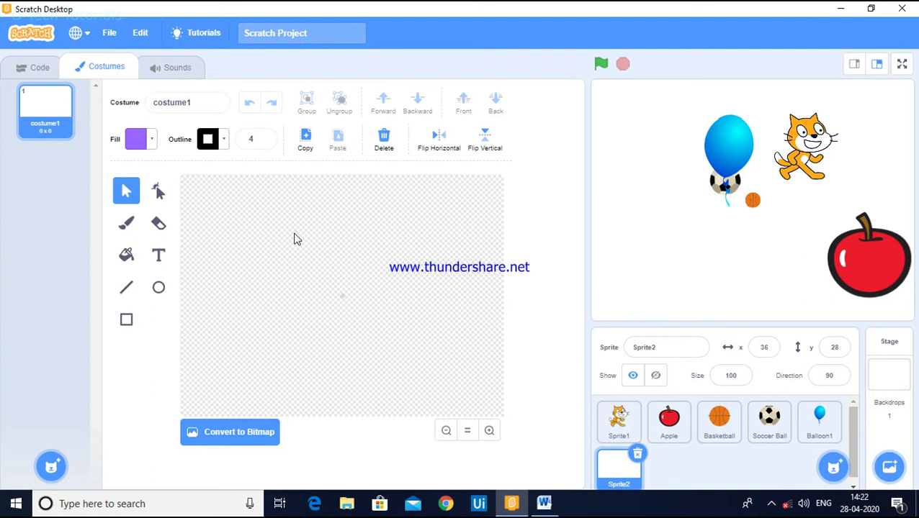
click(159, 292)
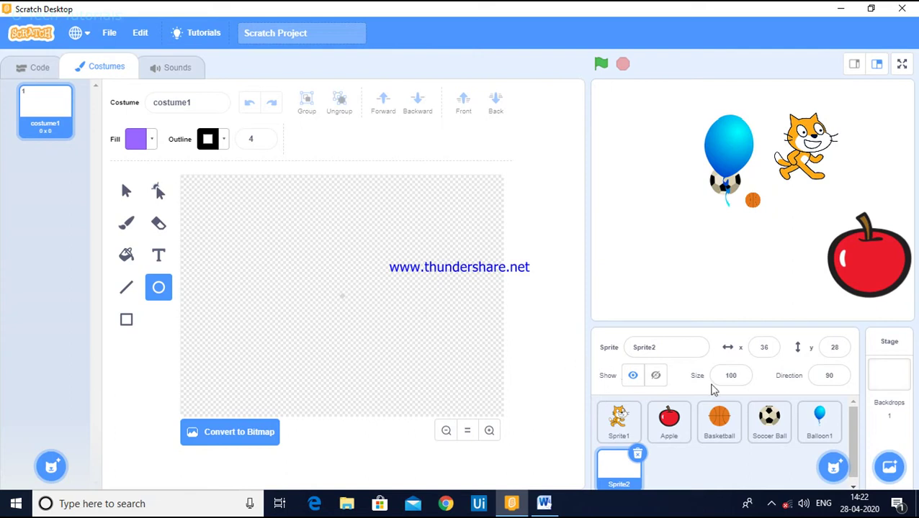
click(832, 467)
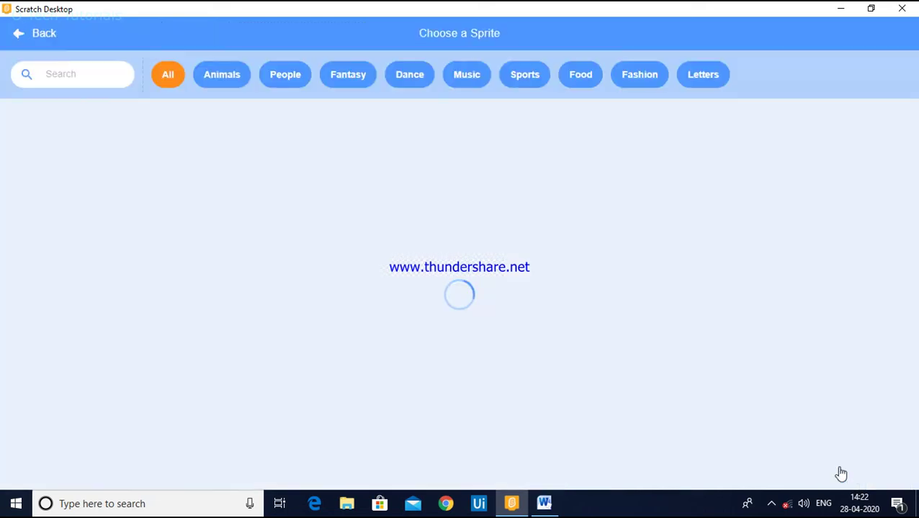
click(20, 32)
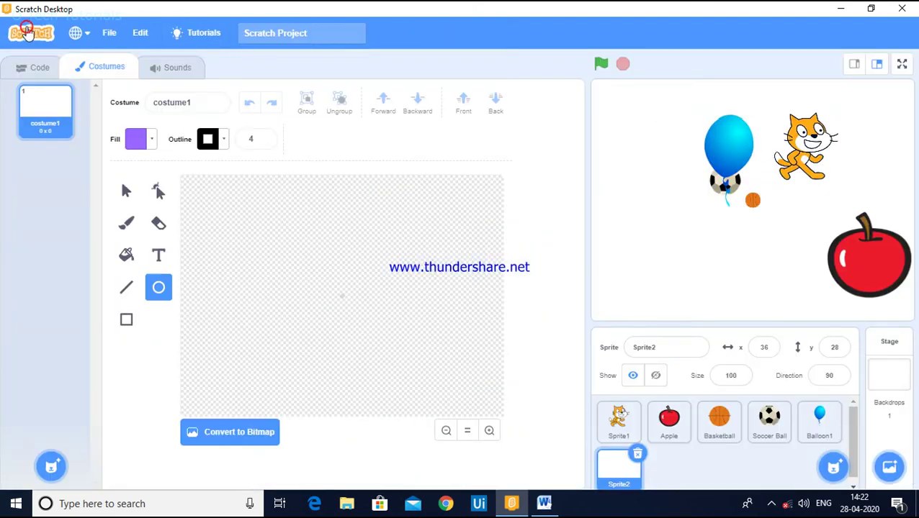
- Add a Keyboard sprite, place it low on the stage at about x -24, y -168, and delete it
mouse_move(832, 464)
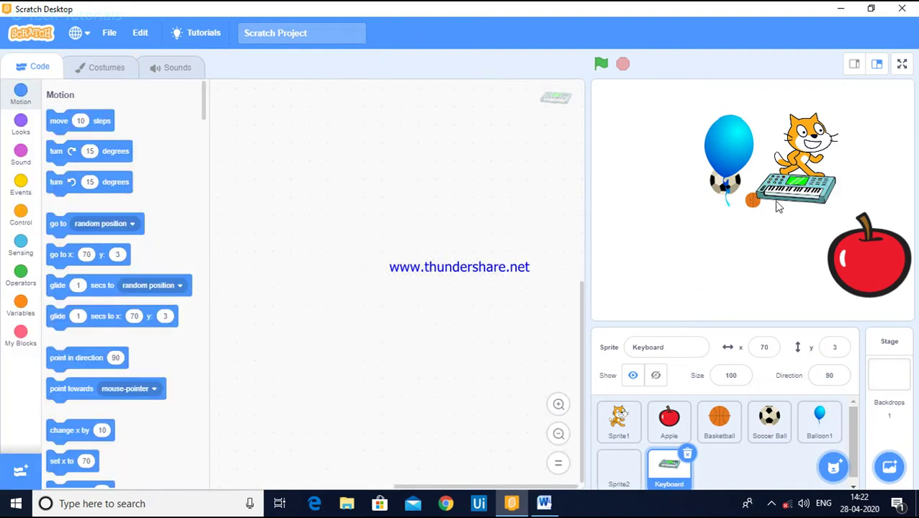
drag(775, 180, 714, 299)
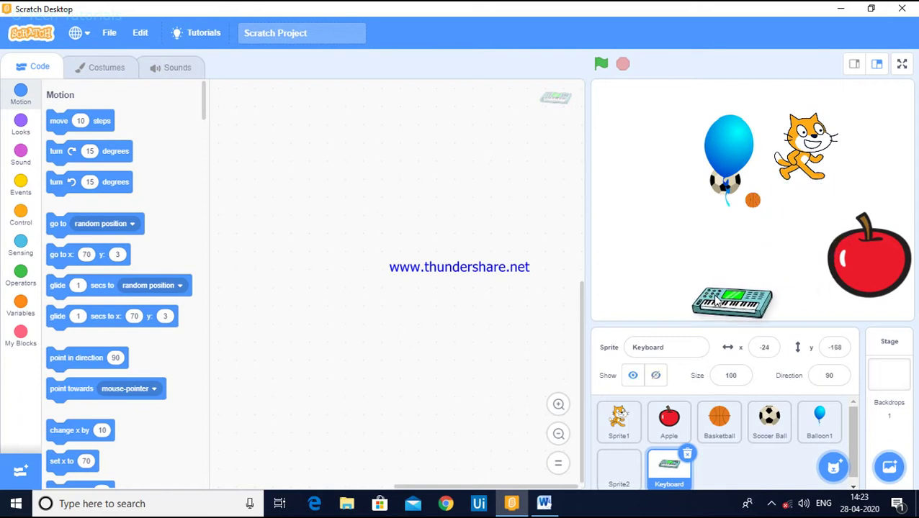
click(687, 455)
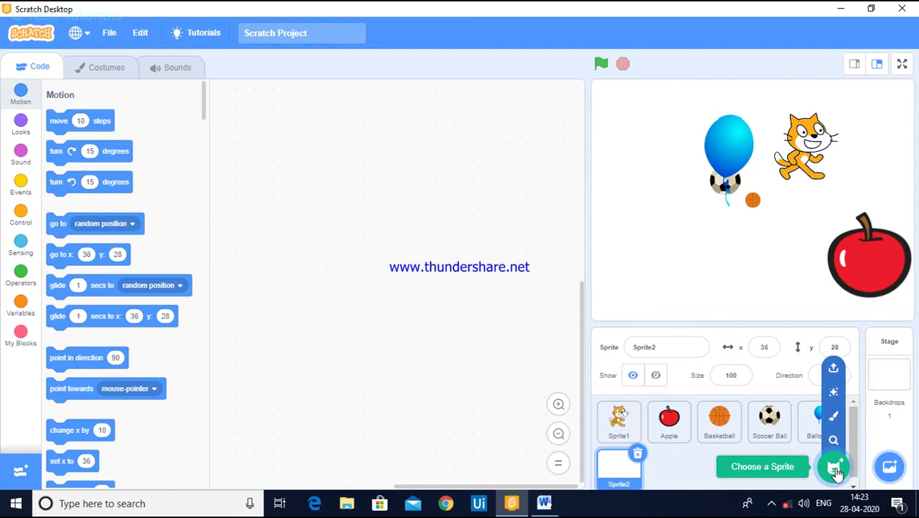
- Open the file dialog for uploading a sprite and close it without choosing a file
click(833, 371)
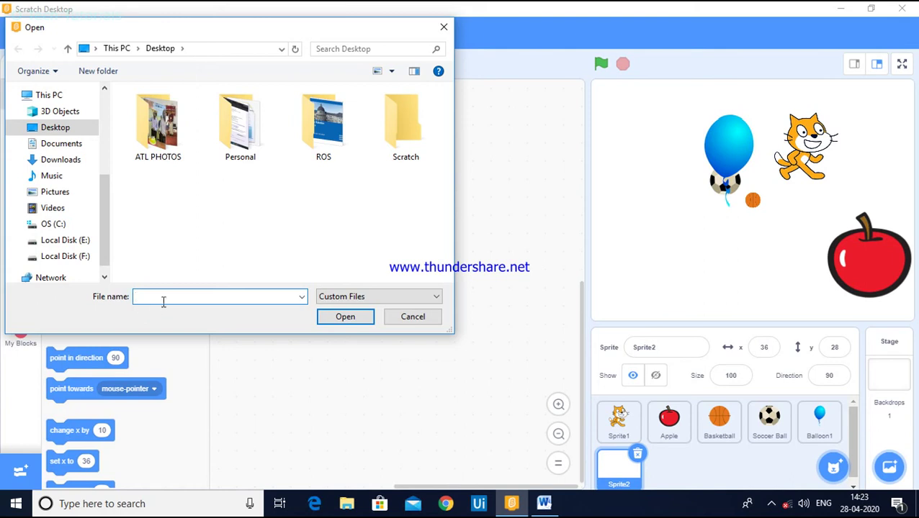
click(404, 320)
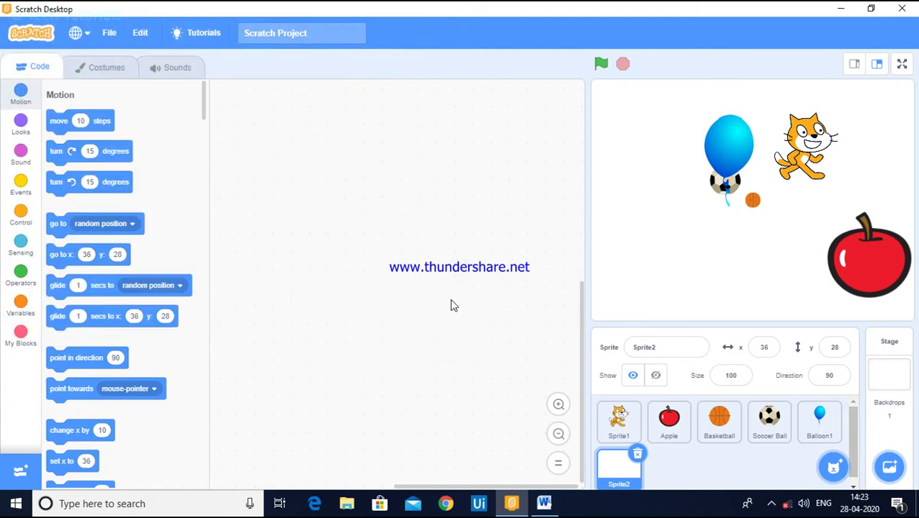
mouse_move(826, 468)
- Switch to the Scratch Course notes in Word and read the Duplicate, Delete and Size entries, highlighting their headings
click(544, 503)
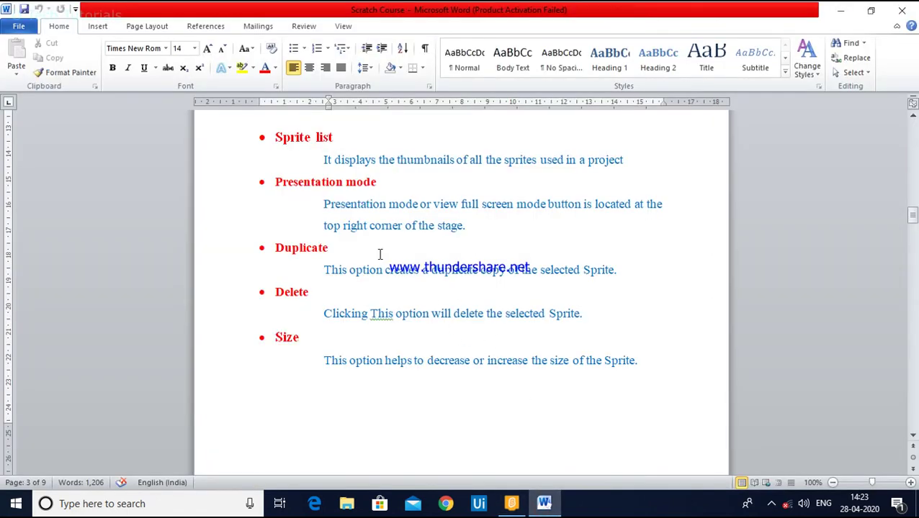
drag(275, 247, 317, 249)
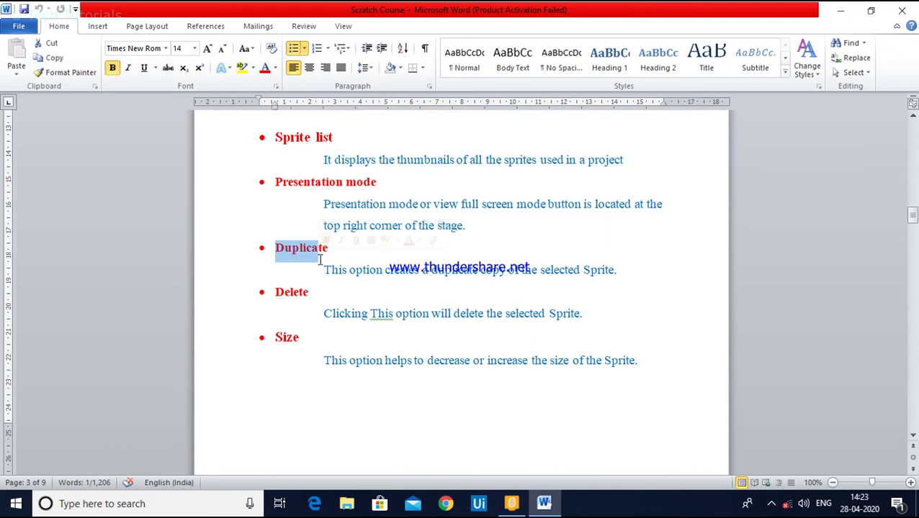
drag(277, 291, 318, 301)
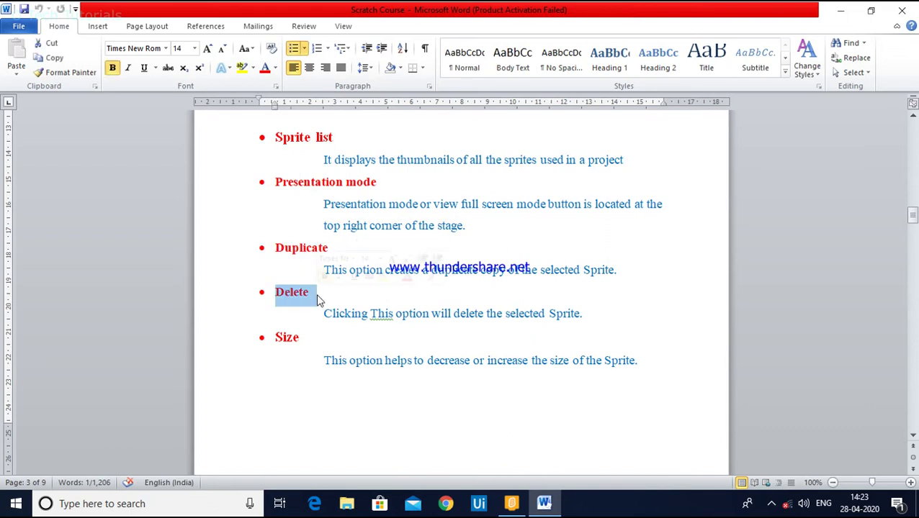
drag(277, 337, 303, 339)
key(Down)
key(Down)
key(Down)
key(Down)
key(Down)
key(Down)
key(Down)
key(Down)
key(Down)
key(Down)
key(Down)
key(Down)
key(Down)
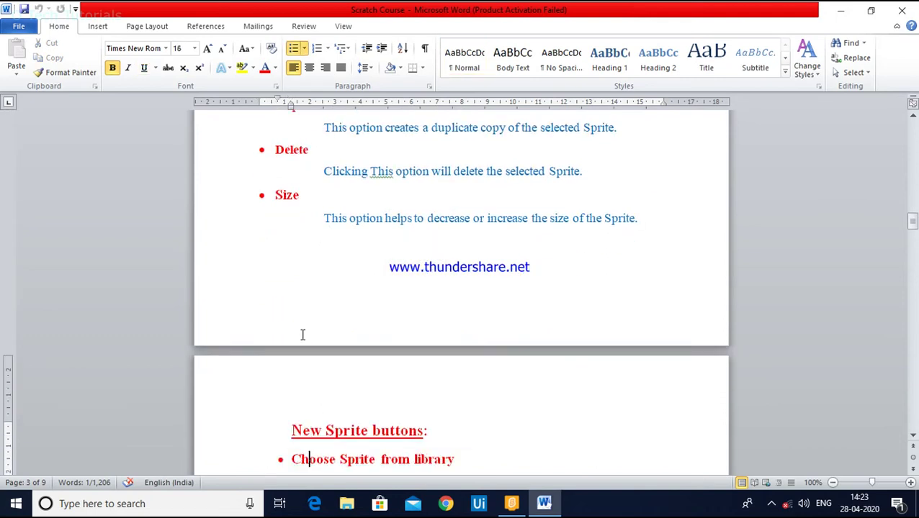
- Read the New Sprite buttons section of the notes, covering the library, paint and upload options
key(Down)
key(Down)
key(Down)
key(Down)
key(Down)
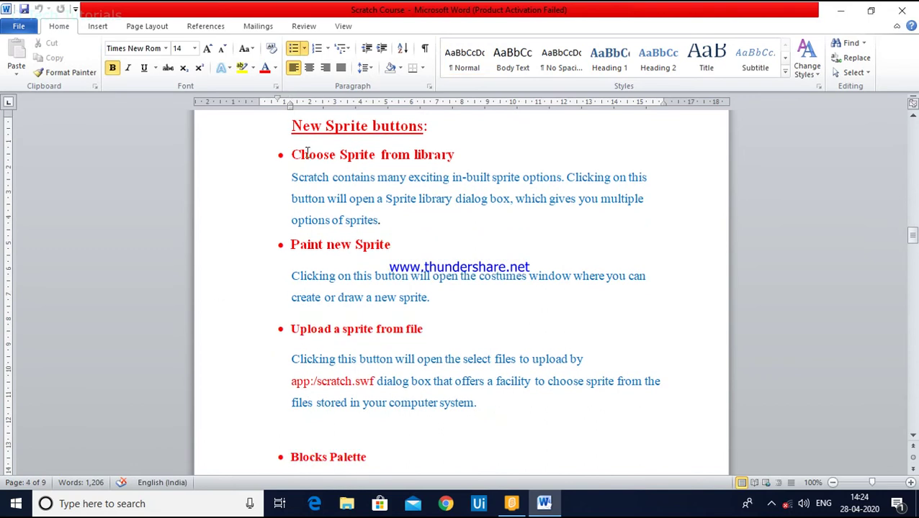
drag(295, 154, 423, 151)
drag(295, 244, 390, 246)
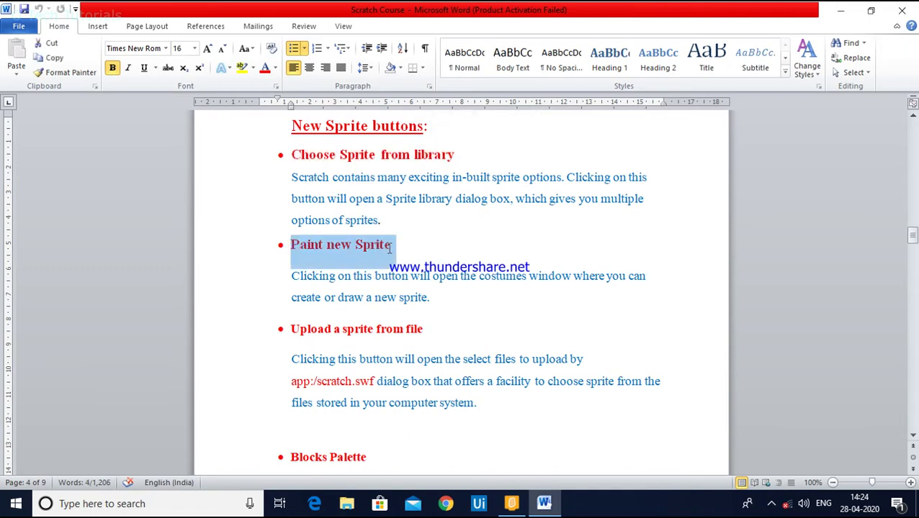
click(279, 329)
mouse_move(279, 332)
mouse_down()
mouse_move(381, 337)
mouse_move(284, 339)
mouse_up()
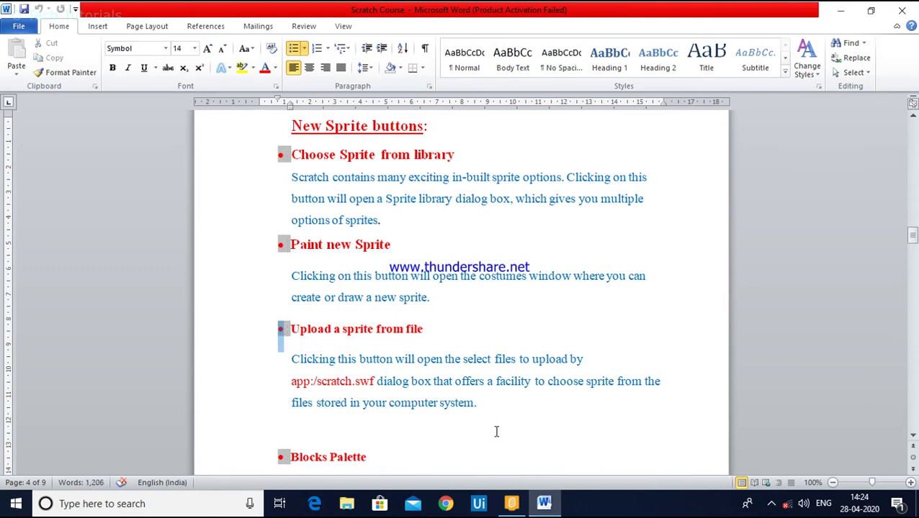
- Examine the Blocks Palette, Script, Scripts Area and block drag-and-drop entries in the notes
key(Down)
key(Down)
key(Down)
key(Down)
key(Down)
key(Down)
key(Down)
key(Down)
key(Down)
key(Down)
key(Down)
key(Down)
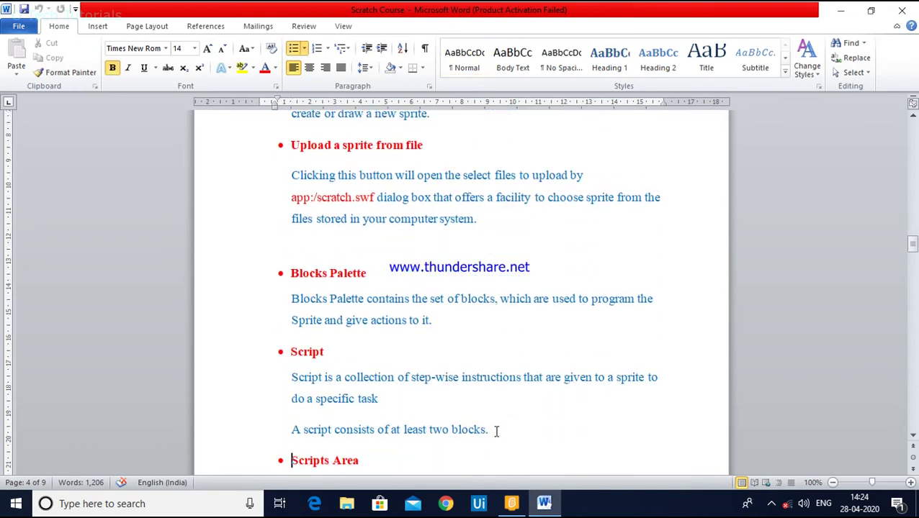
key(Down)
key(Down)
key(Down)
key(Down)
key(Down)
key(Down)
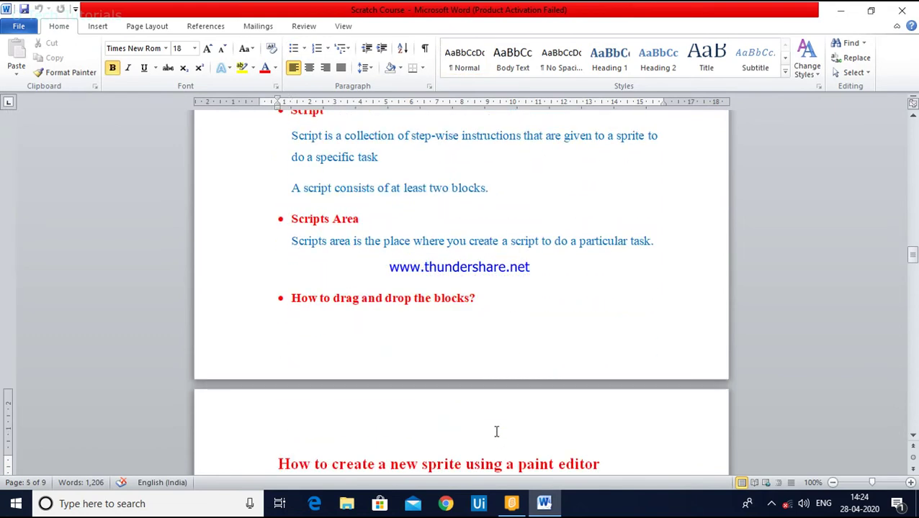
key(Up)
key(Up)
key(Up)
key(Up)
key(Up)
key(Up)
key(Up)
key(Up)
key(Up)
key(Up)
key(Up)
key(Up)
key(Up)
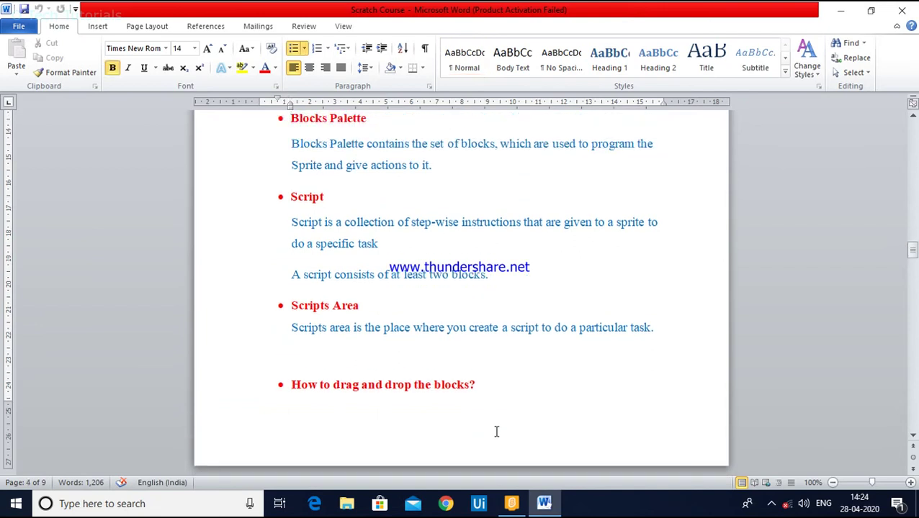
- Switch to Scratch Desktop and build a Sprite2 script with a counterclockwise turn 15 degrees block followed by a move 10 steps block
click(513, 505)
right_click(513, 505)
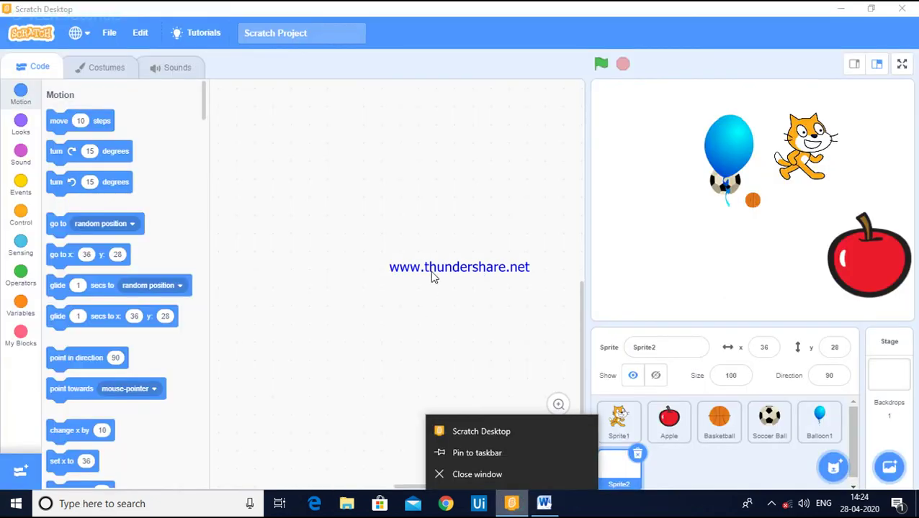
click(431, 272)
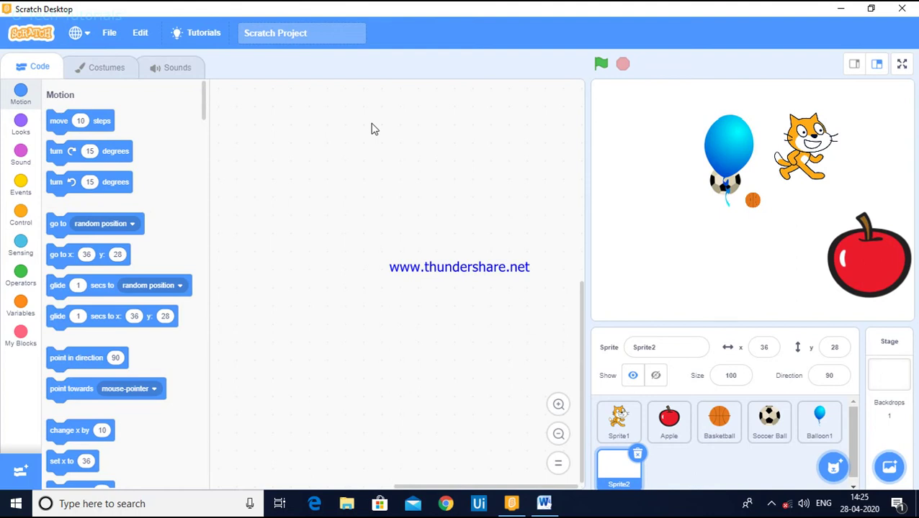
click(335, 231)
drag(116, 186, 363, 185)
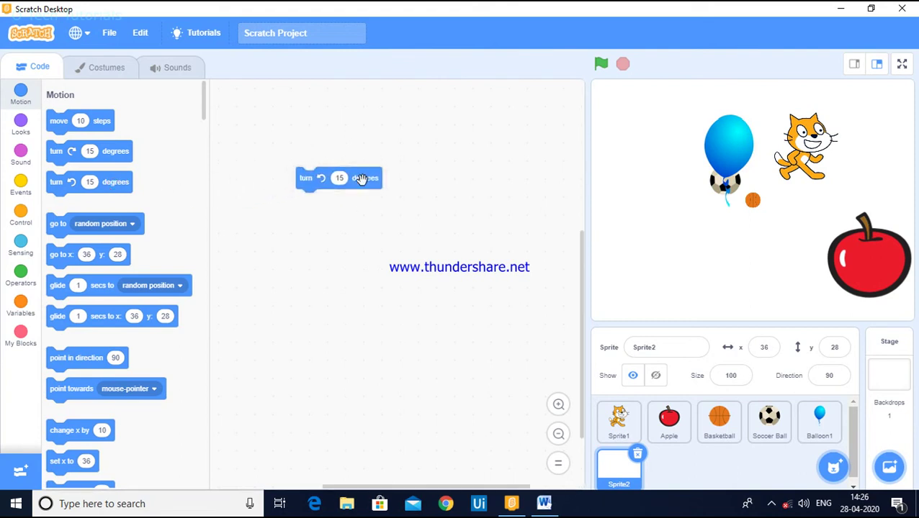
click(93, 123)
drag(92, 123, 335, 200)
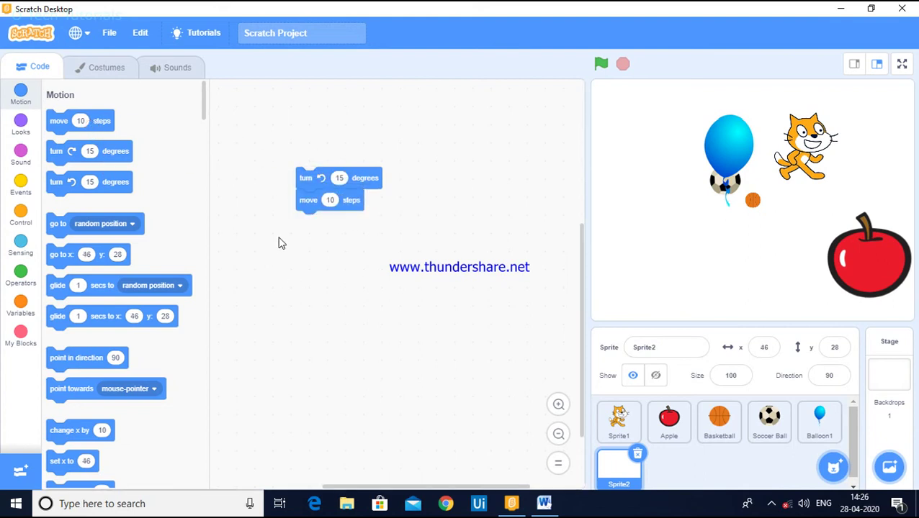
- Run the two-block script, add a second move 10 steps block and attach it at the end of the script
click(303, 201)
drag(74, 128, 450, 237)
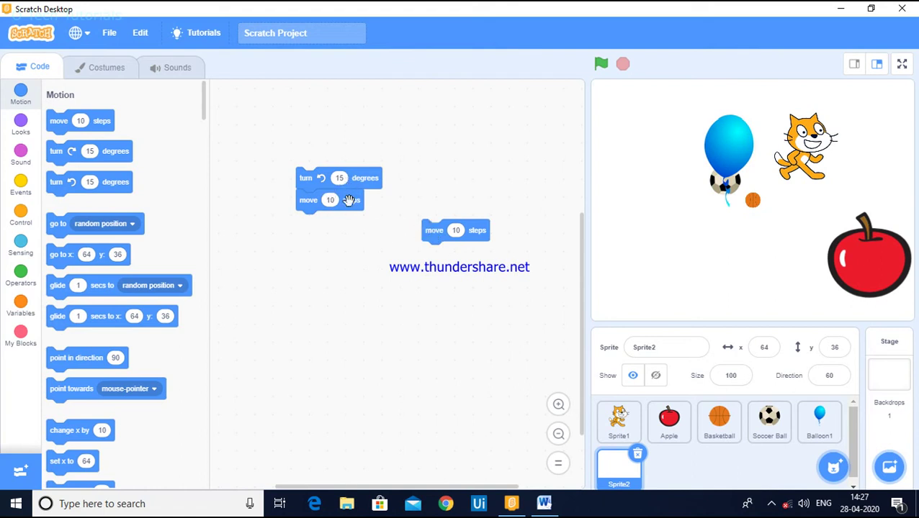
drag(434, 231, 314, 226)
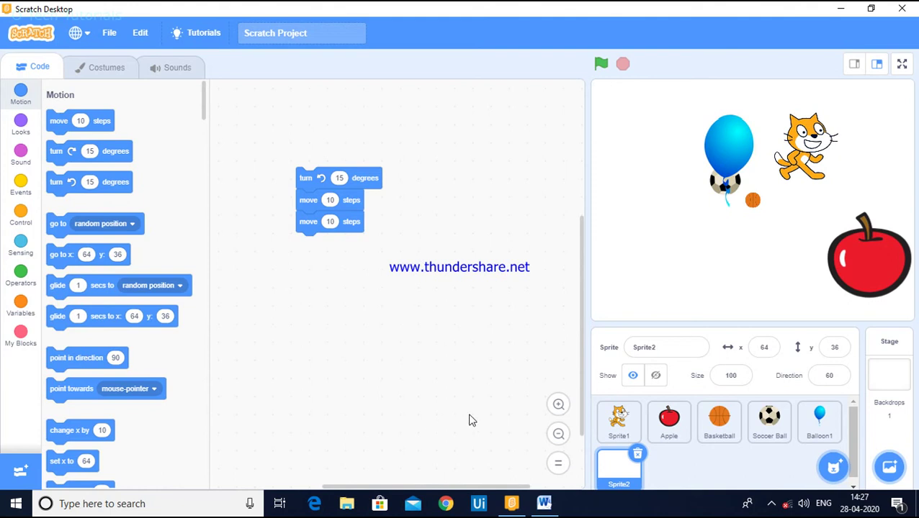
- Paint a new sprite with a circle about 101 x 101 as the head and set its fill color to 12
mouse_move(540, 508)
mouse_move(841, 469)
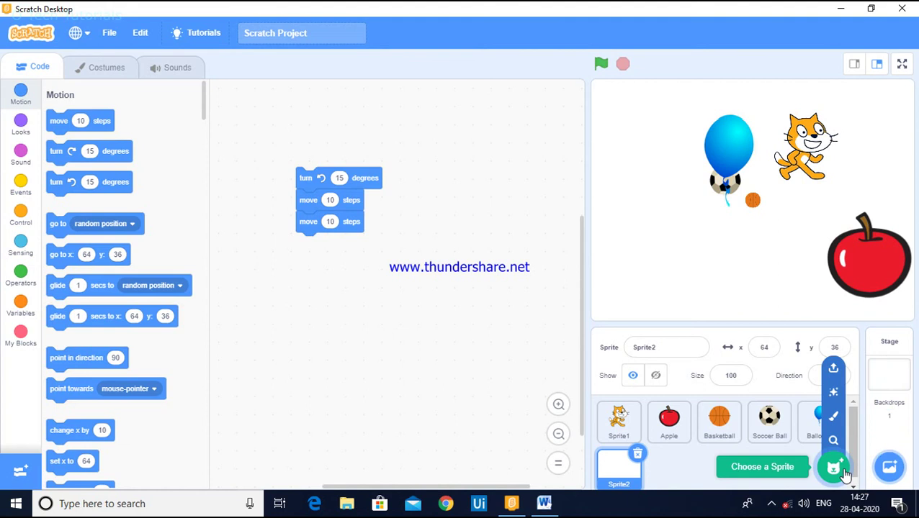
click(831, 421)
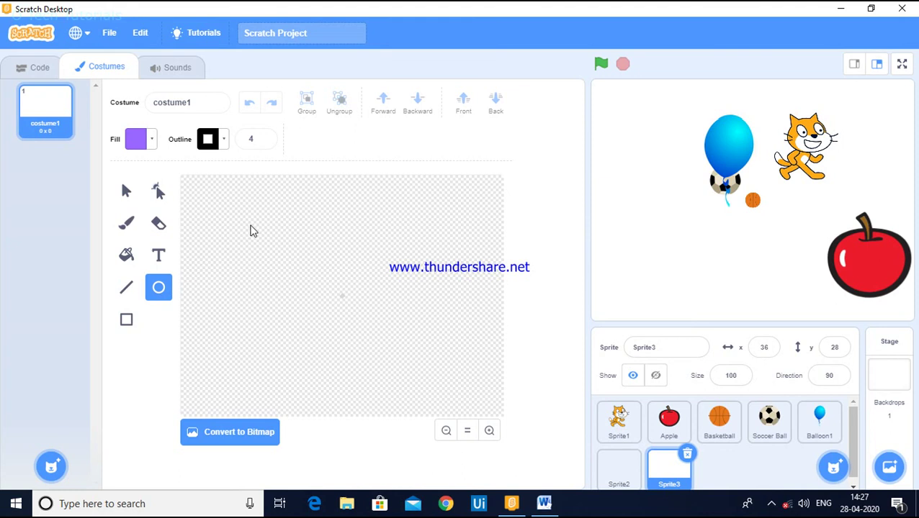
drag(268, 227, 337, 297)
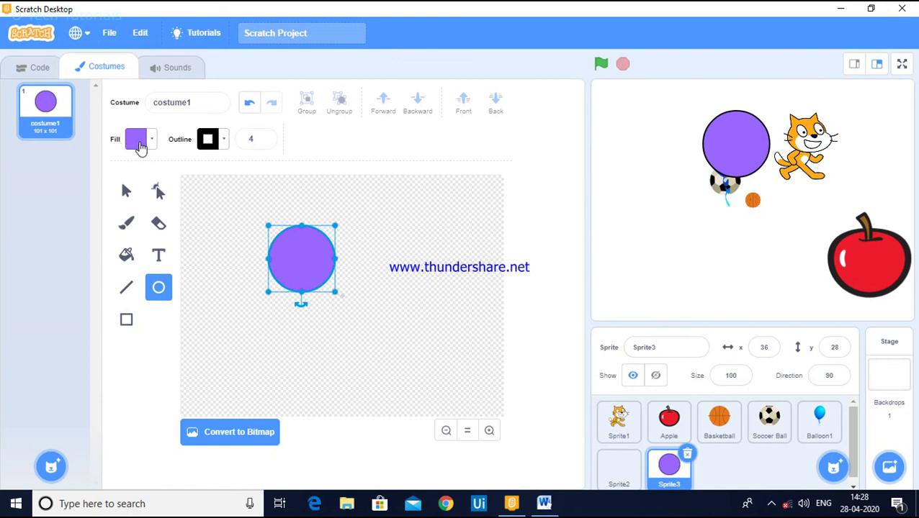
click(151, 147)
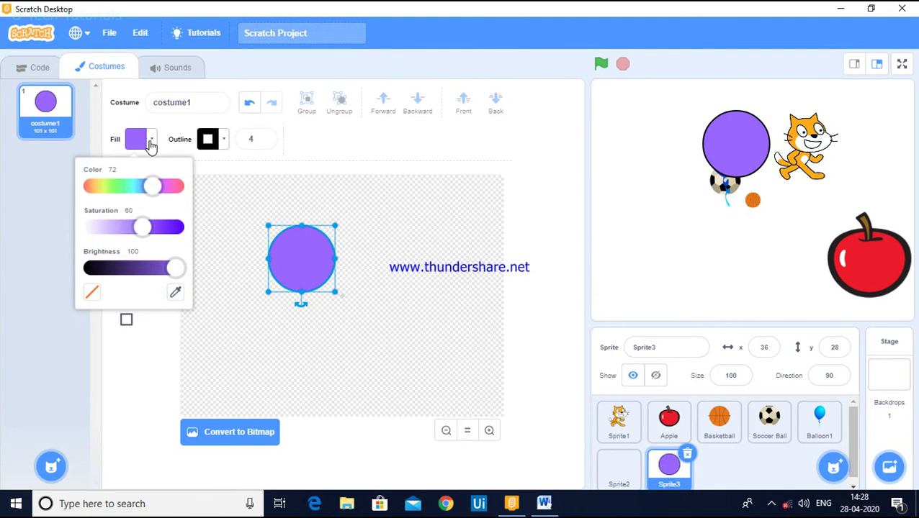
drag(151, 187, 98, 185)
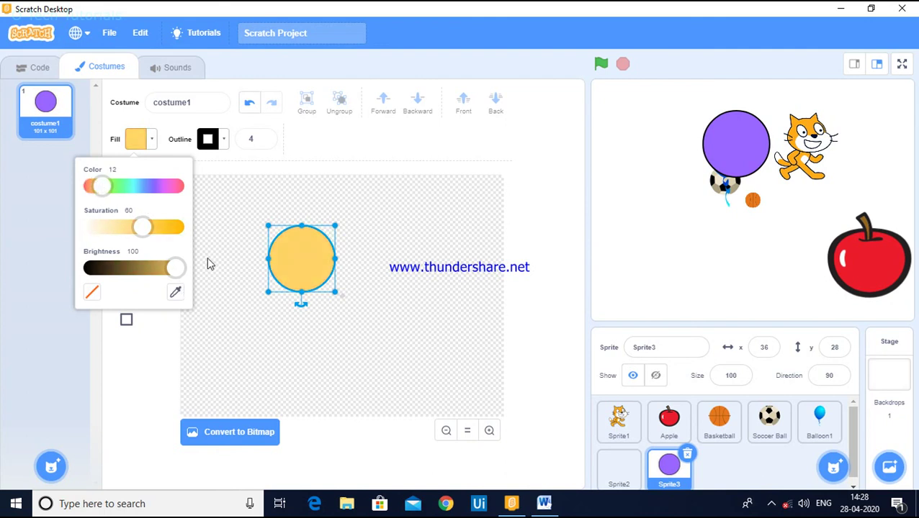
click(207, 264)
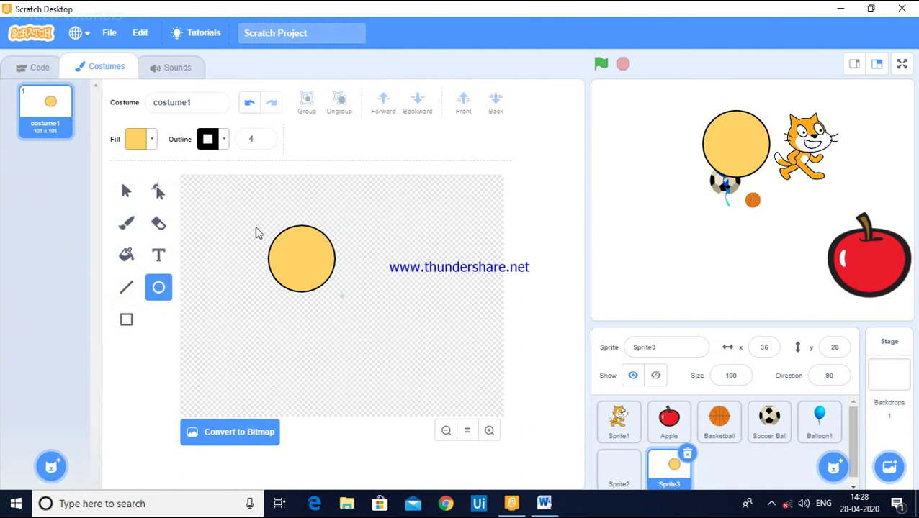
- Draw a small oval ear at the head's upper-left edge and set its fill color to 44
drag(258, 230, 273, 242)
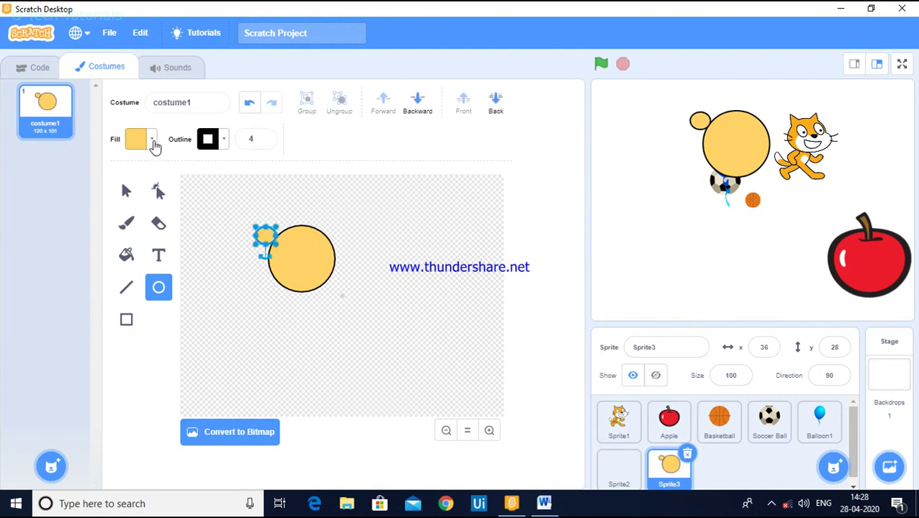
click(152, 141)
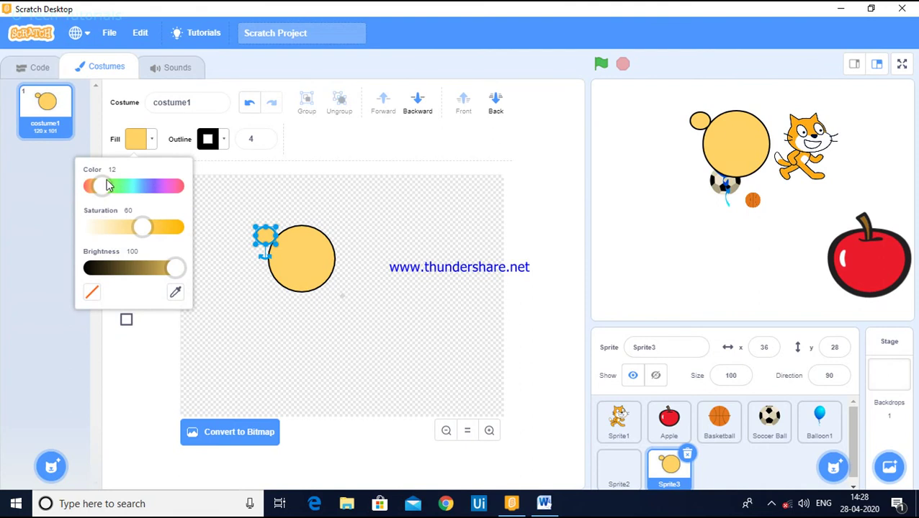
drag(107, 184, 129, 192)
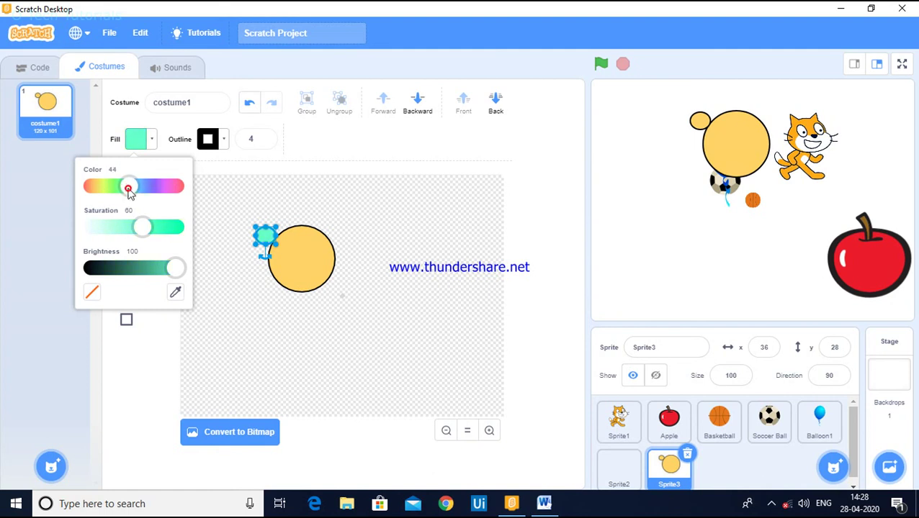
click(334, 216)
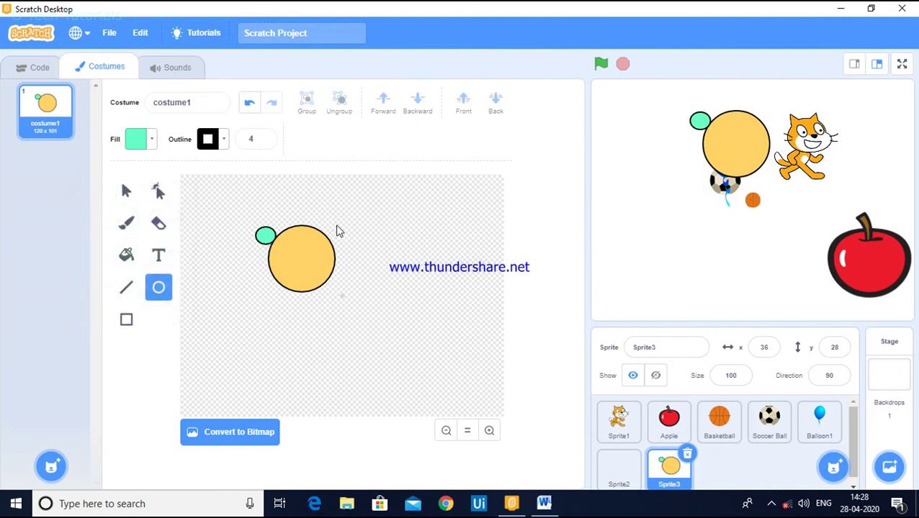
drag(338, 225, 320, 240)
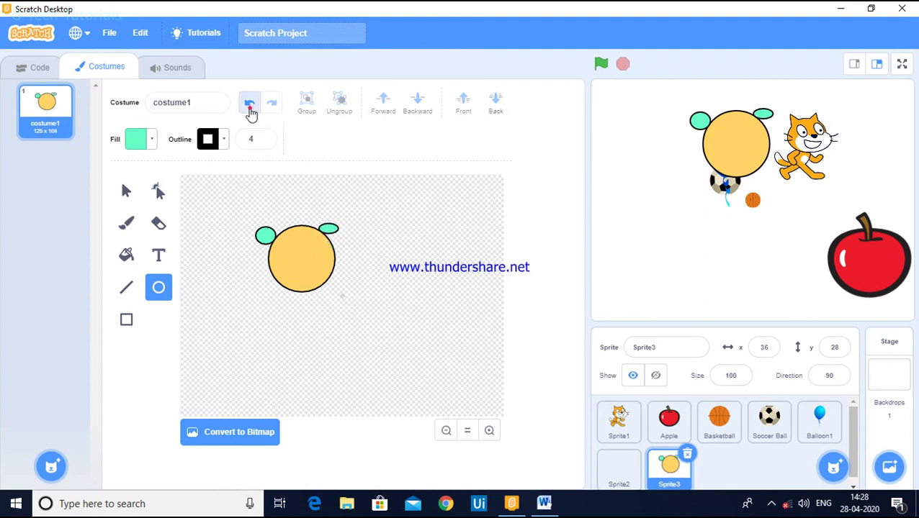
click(249, 106)
drag(345, 232, 327, 240)
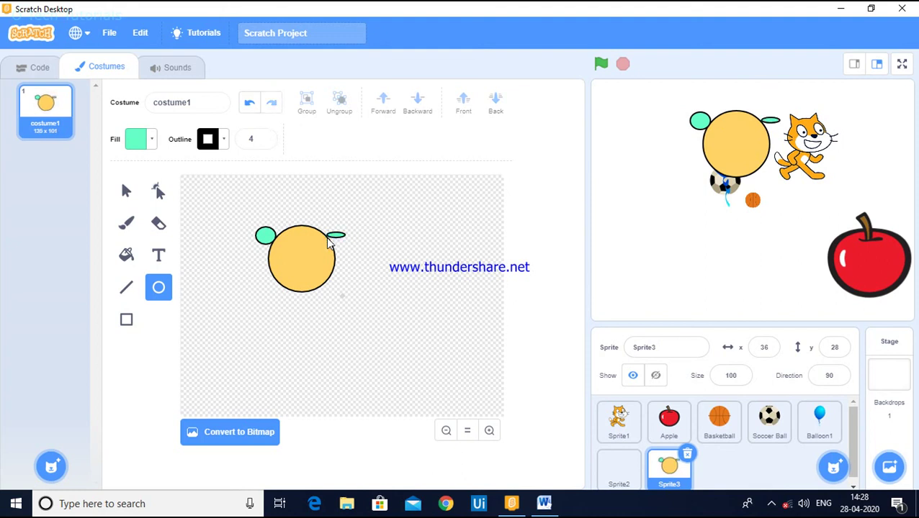
click(252, 108)
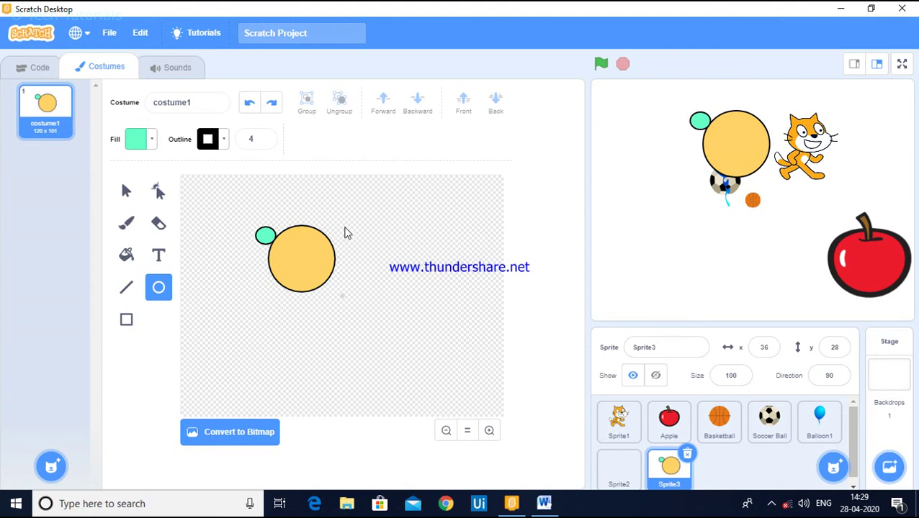
- Draw a matching green ear at the head's upper-right edge and a flat oval mouth with fill color 99
drag(344, 231, 326, 249)
click(401, 209)
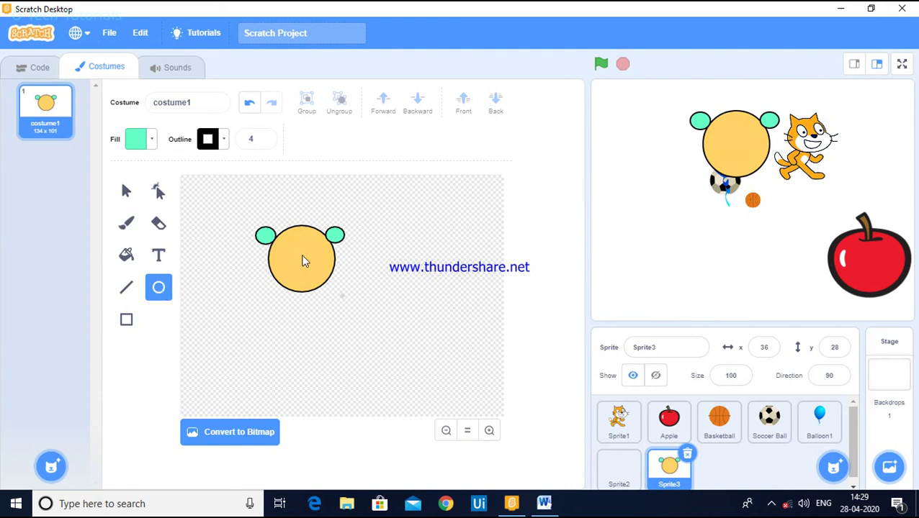
drag(289, 272, 318, 281)
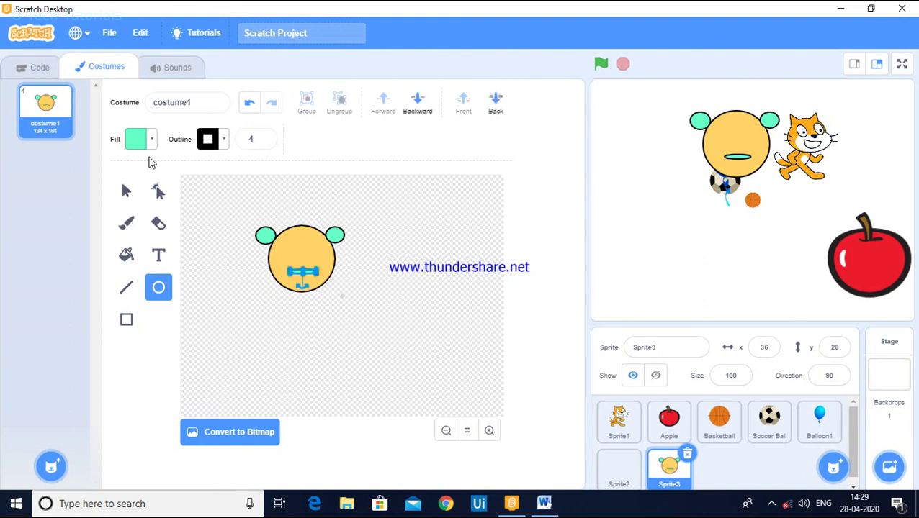
click(151, 139)
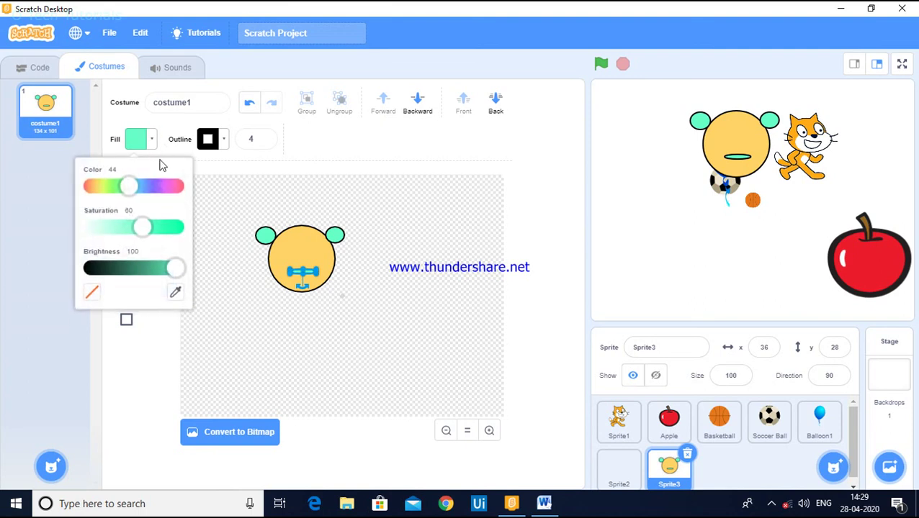
click(178, 186)
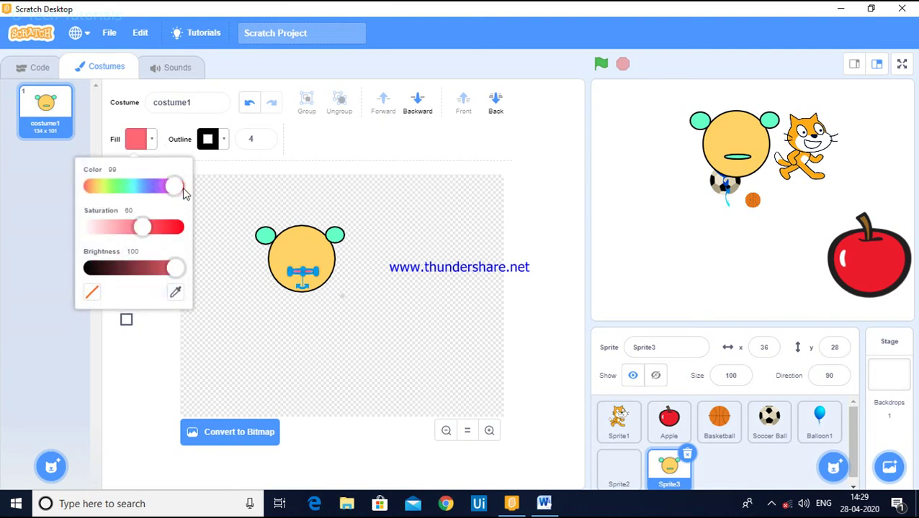
click(422, 274)
- Draw two tiny oval eyes side by side on the face above the mouth with the Circle tool
click(159, 288)
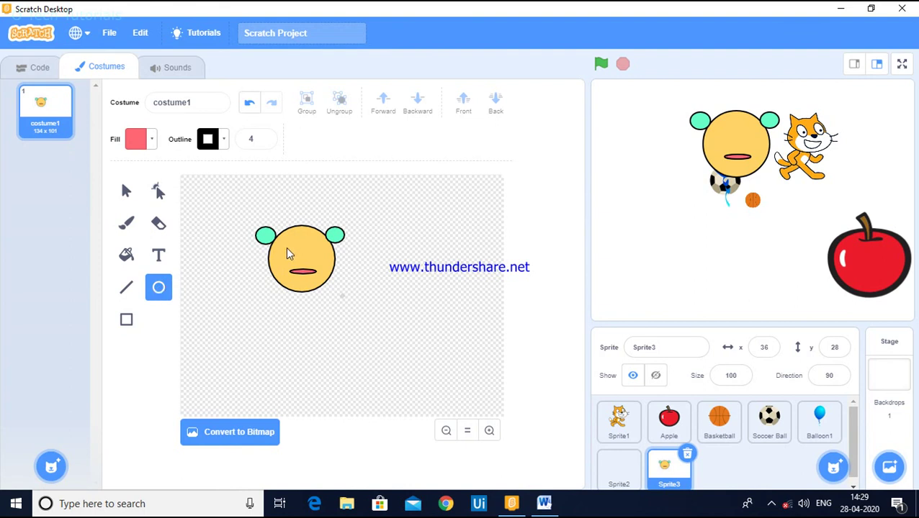
drag(292, 253, 293, 254)
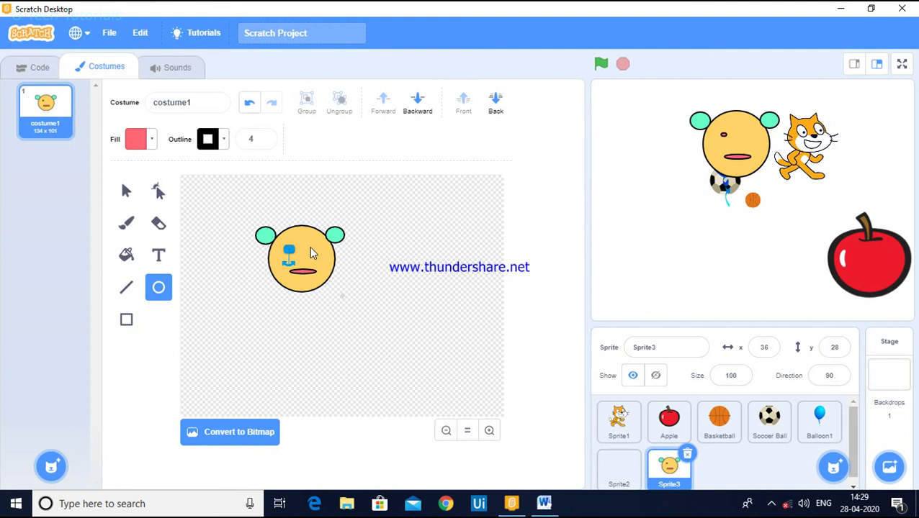
drag(311, 246, 314, 251)
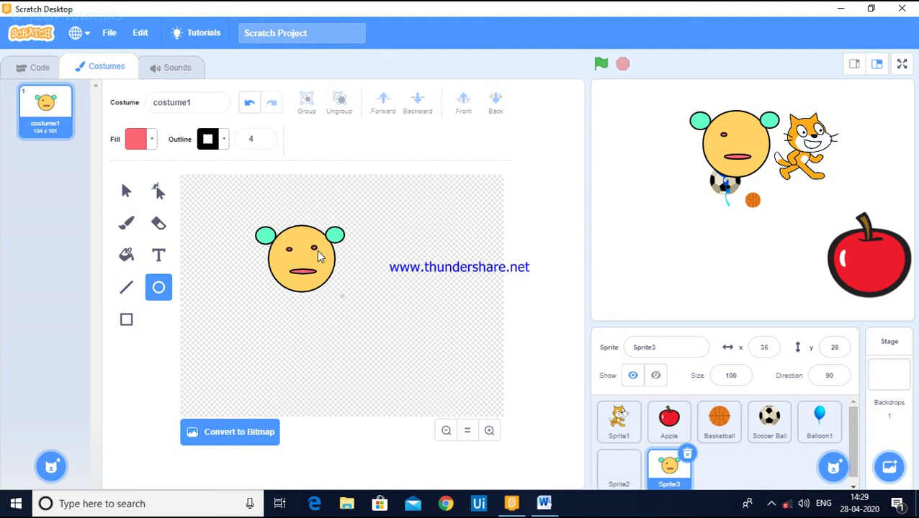
click(321, 257)
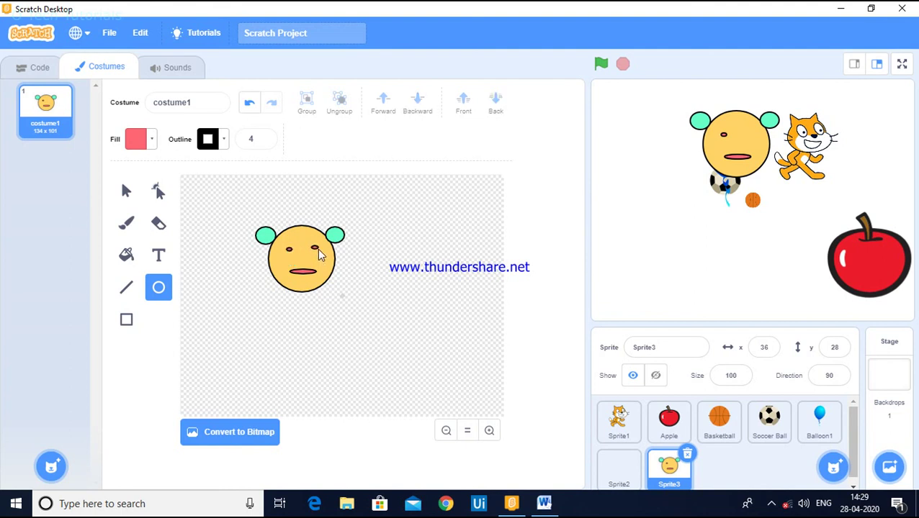